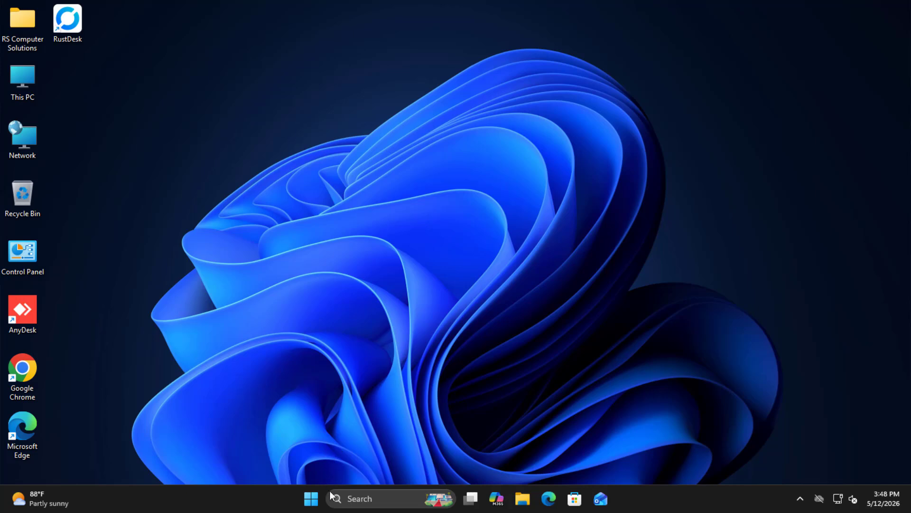
# Open Programs and Features in Control Panel, check the list of installed programs for Office, and close it
pyautogui.click(358, 499)
pyautogui.write('control')
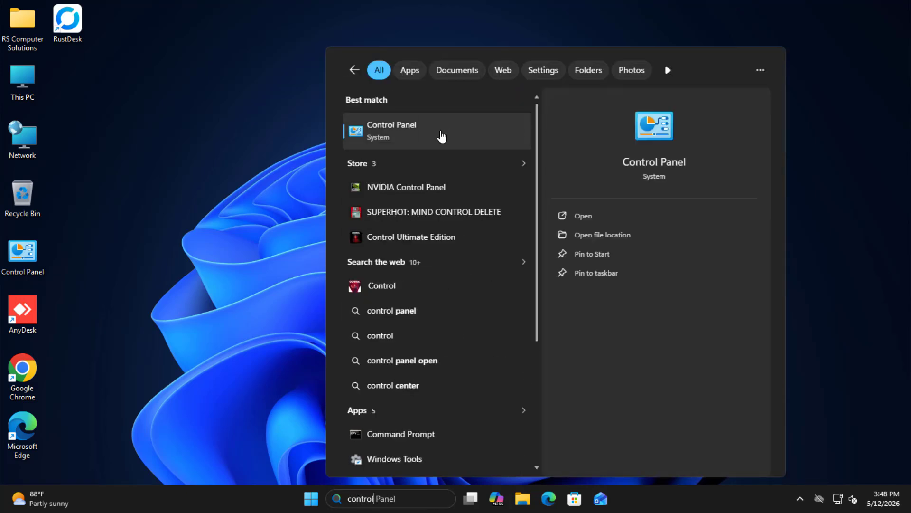
pyautogui.click(405, 135)
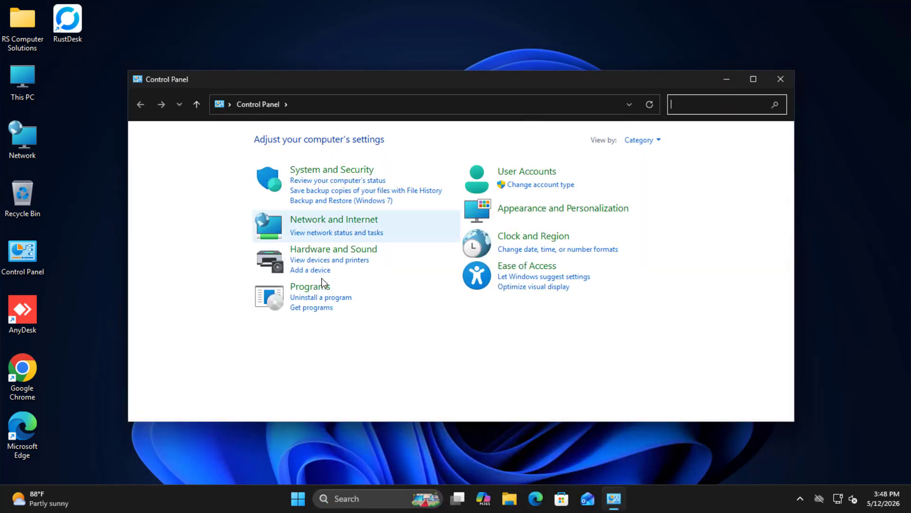
pyautogui.click(312, 299)
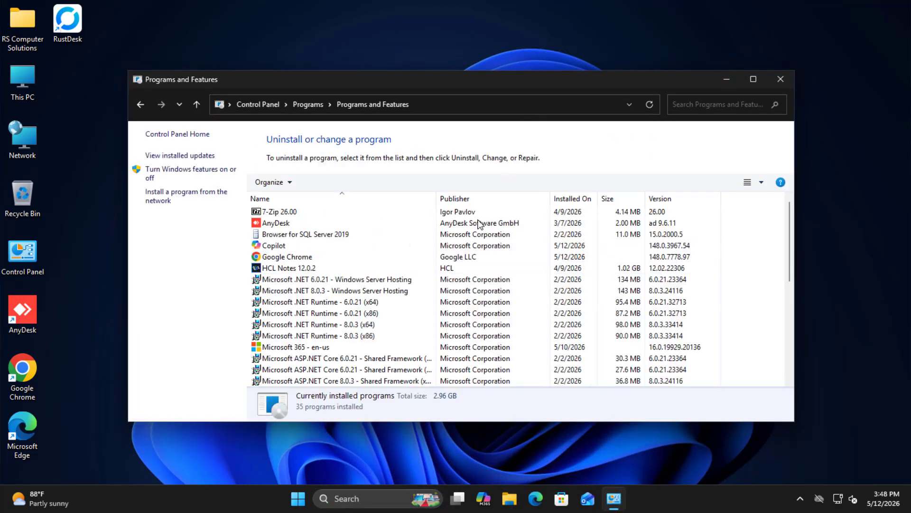
pyautogui.scroll(-1, 400, 287)
pyautogui.scroll(-6, 400, 286)
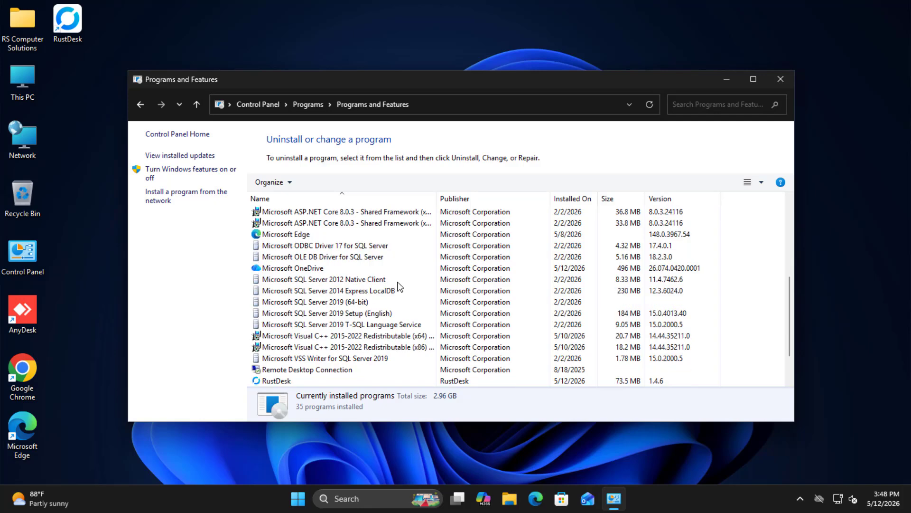
pyautogui.click(781, 78)
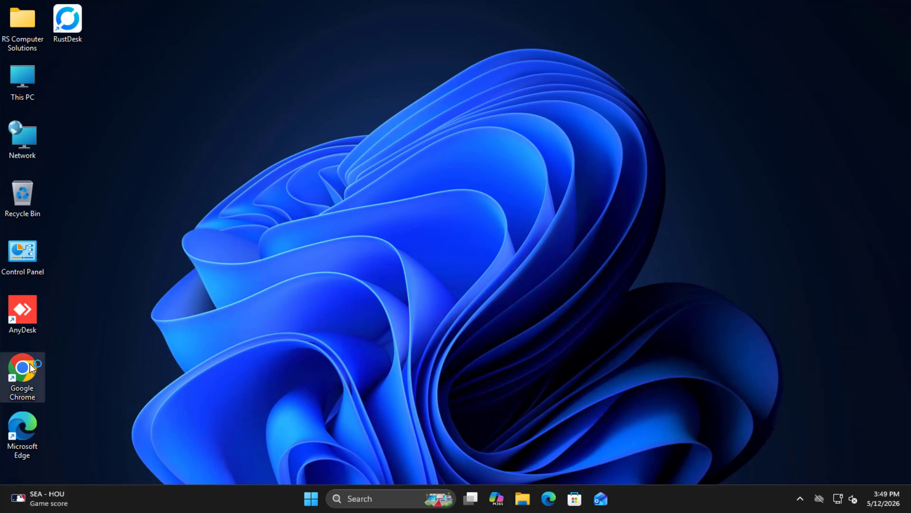
# Search Google in Chrome for "office customization tool" and open the Office Customization Tool page
pyautogui.click(449, 219)
pyautogui.write('office customization tool')
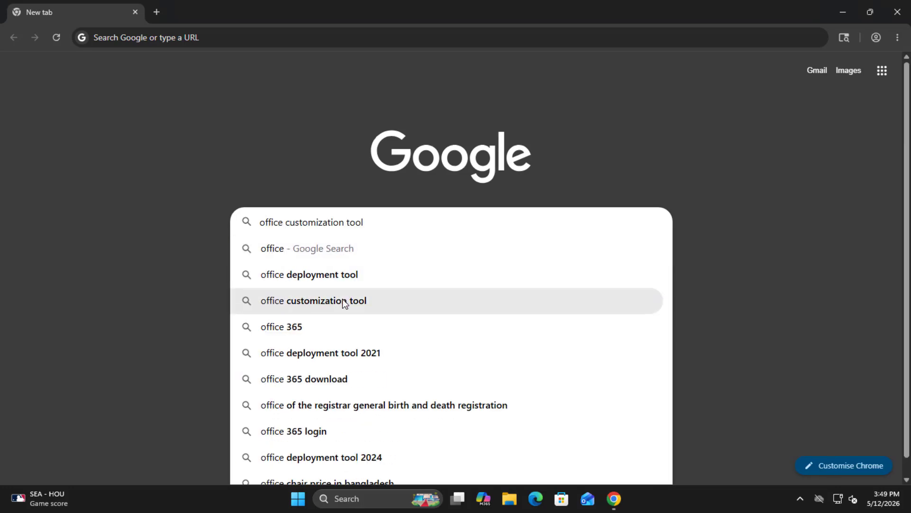
pyautogui.click(341, 301)
pyautogui.click(220, 190)
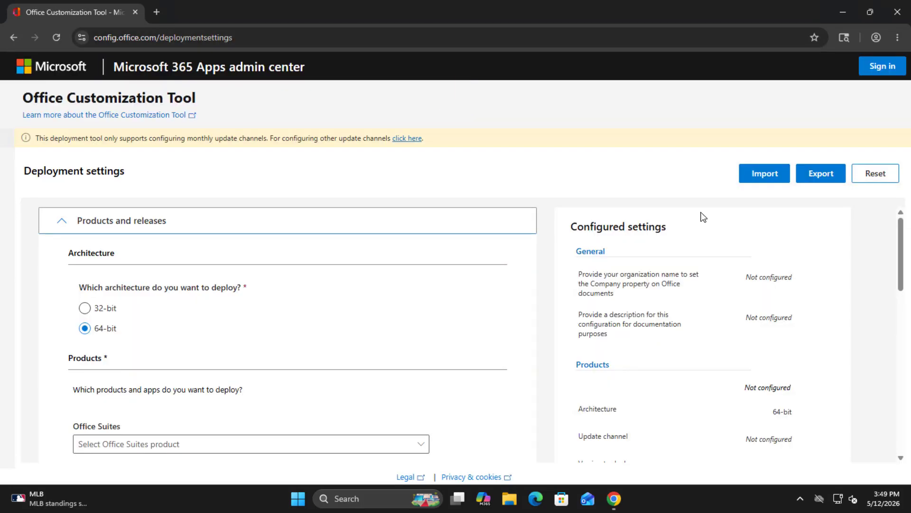
# Set the architecture to 64-bit and the Office suite to Office LTSC Professional Plus 2024 - Volume License
pyautogui.click(85, 308)
pyautogui.click(86, 328)
pyautogui.scroll(-3, 424, 331)
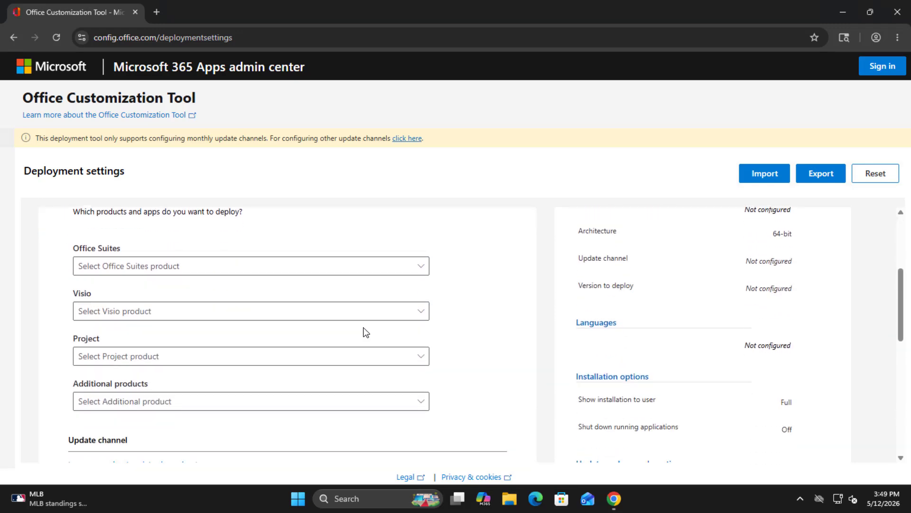
pyautogui.click(420, 271)
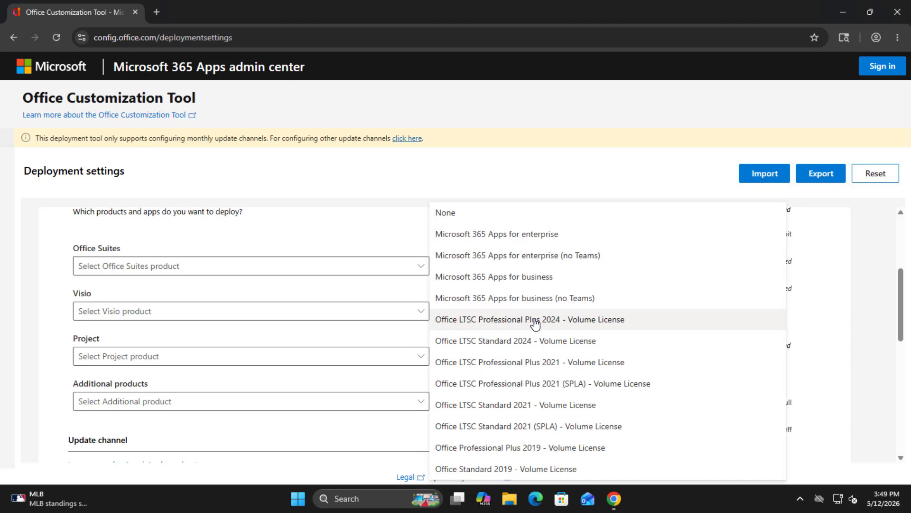
pyautogui.click(535, 324)
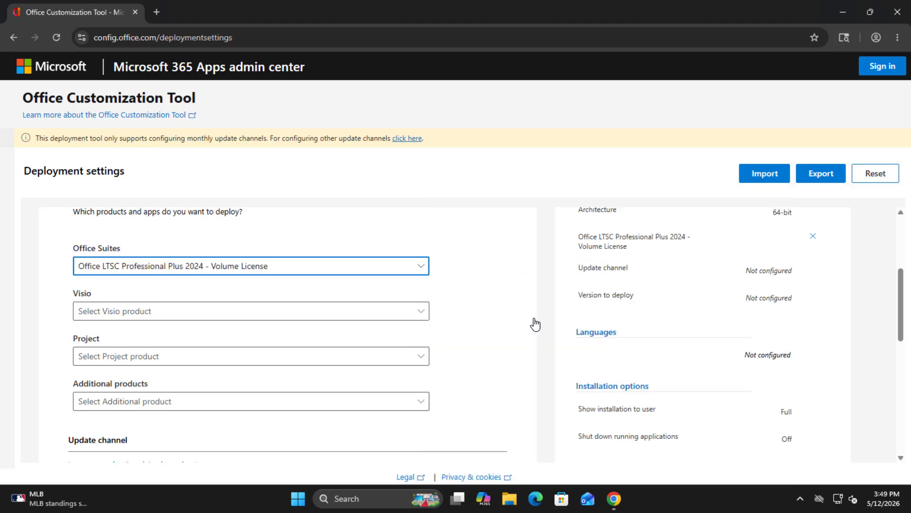
# Exclude Publisher, Outlook (classic), OneDrive Desktop, Access and OneNote from the deployment and continue to the Language section
pyautogui.scroll(-4, 517, 316)
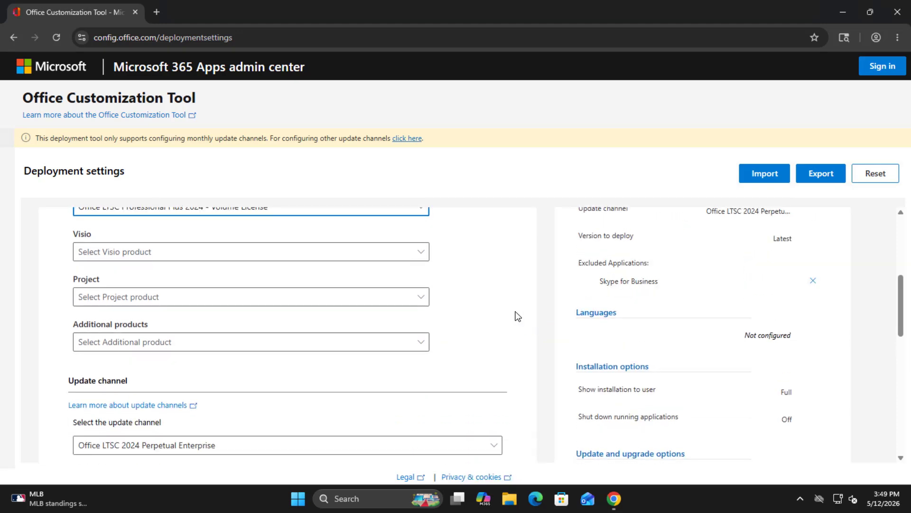
pyautogui.scroll(-3, 517, 316)
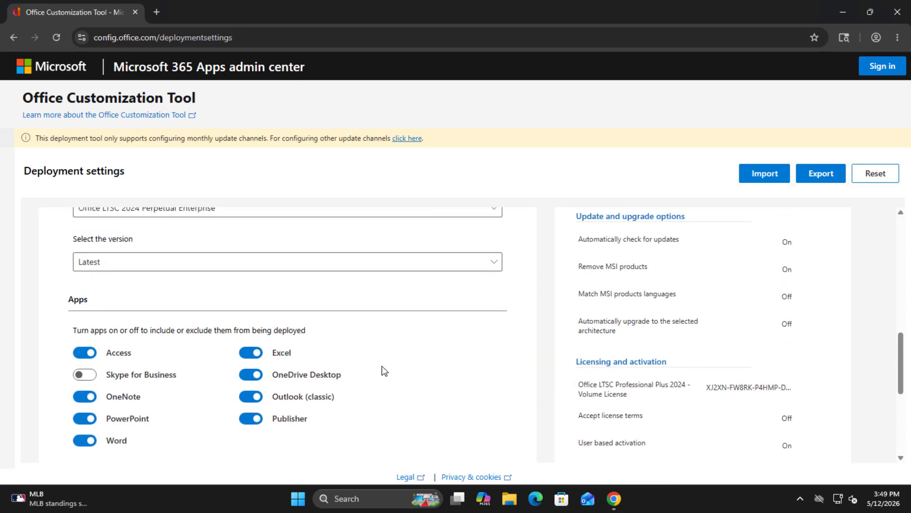
pyautogui.click(246, 419)
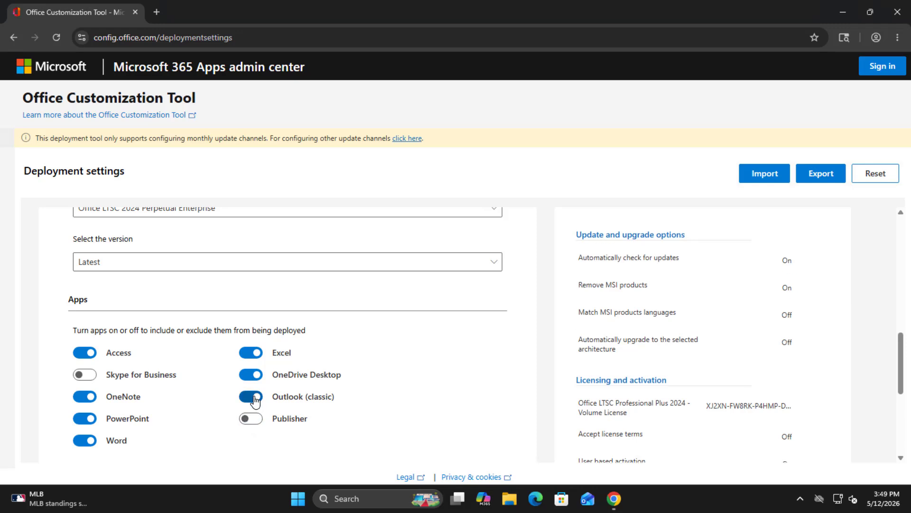
pyautogui.click(255, 399)
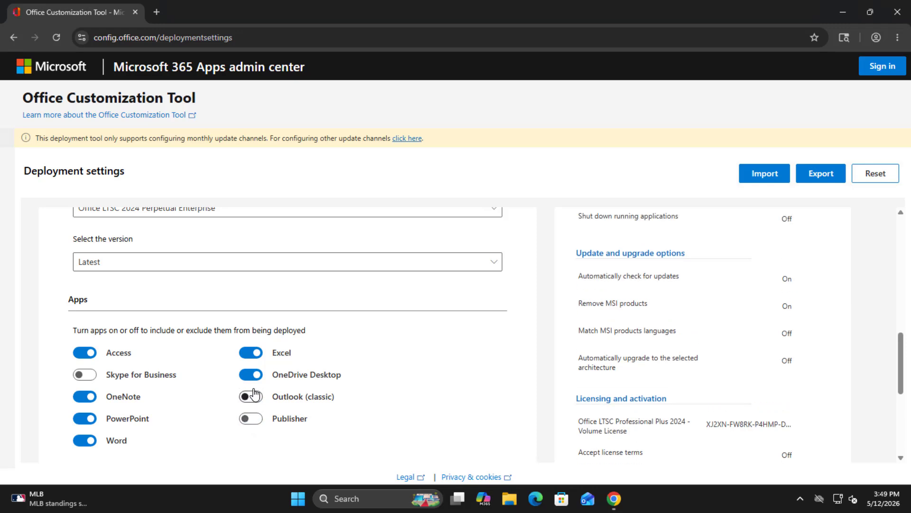
pyautogui.click(251, 375)
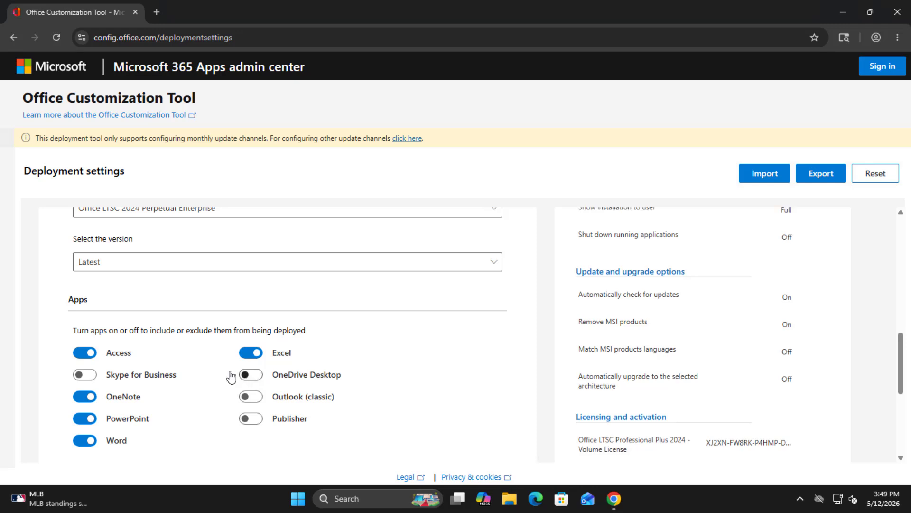
pyautogui.click(85, 354)
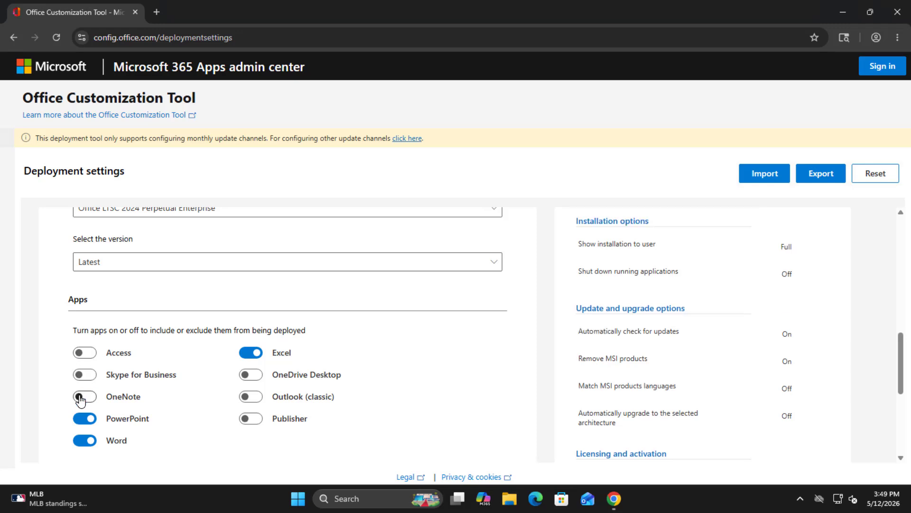
pyautogui.click(81, 397)
pyautogui.scroll(-4, 220, 431)
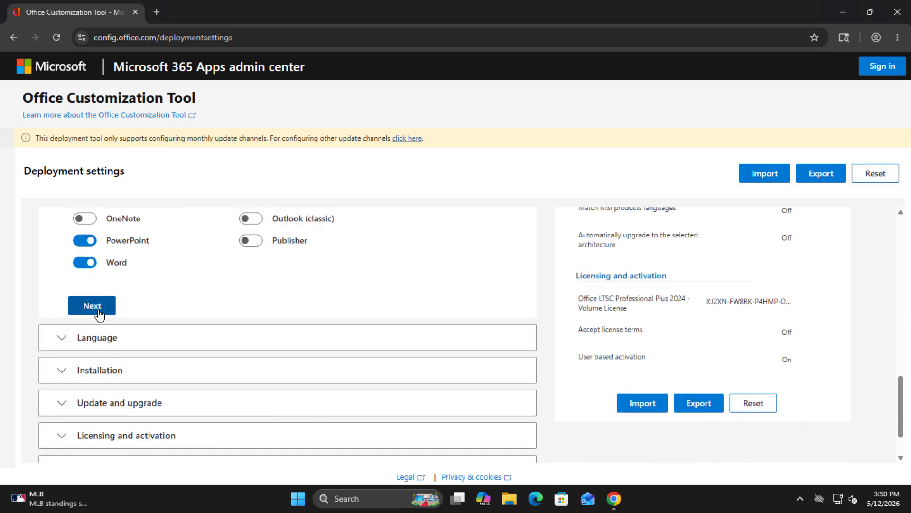
pyautogui.click(98, 309)
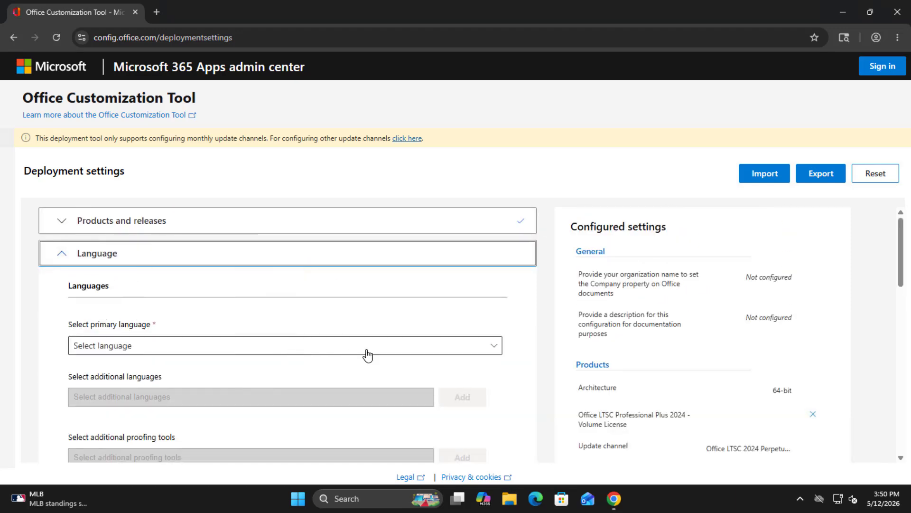
# Set the primary language to English (United States) and continue to the Installation section
pyautogui.click(411, 352)
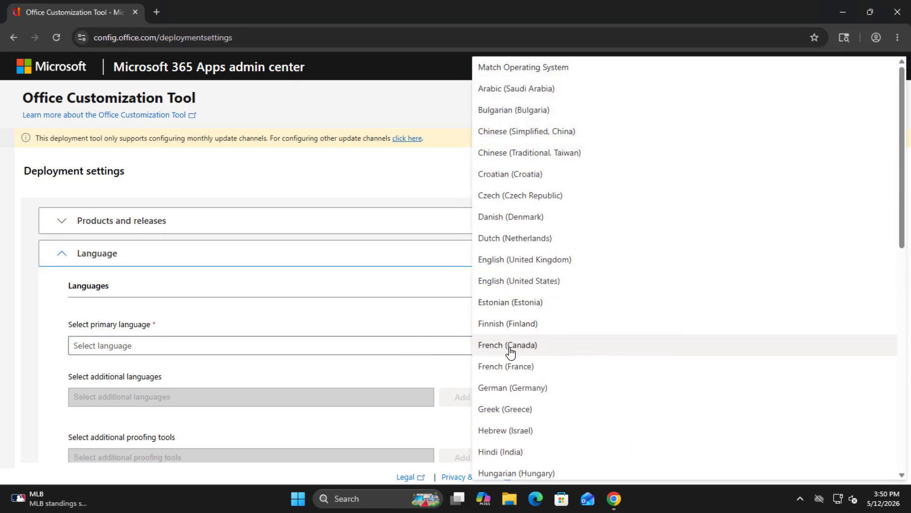
pyautogui.click(517, 283)
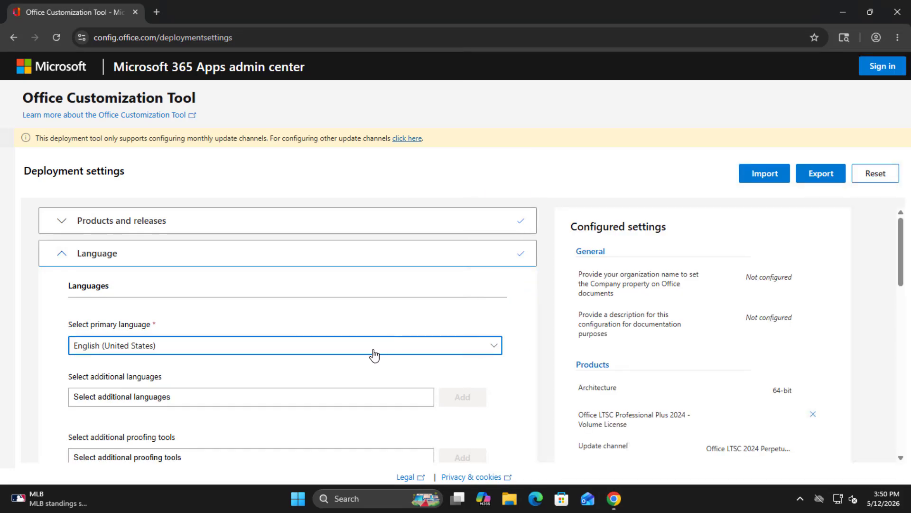
pyautogui.scroll(-3, 374, 354)
pyautogui.click(99, 389)
# Keep the default settings in all remaining sections, from Installation through the application preferences, and finish the configuration
pyautogui.scroll(-4, 340, 375)
pyautogui.click(105, 403)
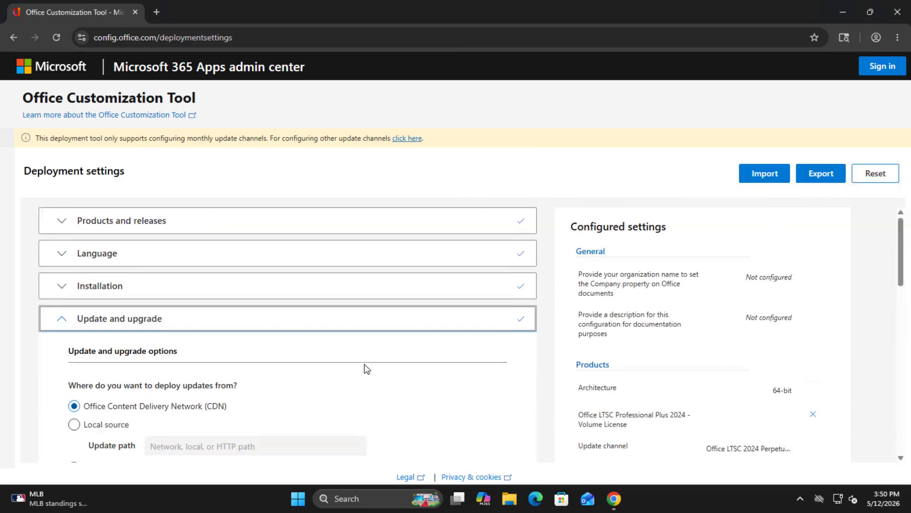
pyautogui.scroll(-6, 368, 367)
pyautogui.click(92, 306)
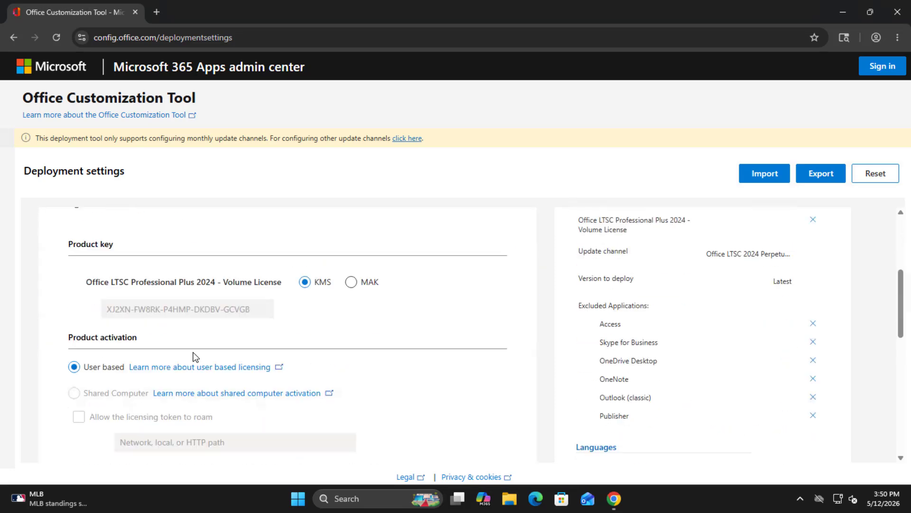
pyautogui.scroll(-4, 190, 351)
pyautogui.click(97, 332)
pyautogui.scroll(-3, 285, 350)
pyautogui.click(99, 274)
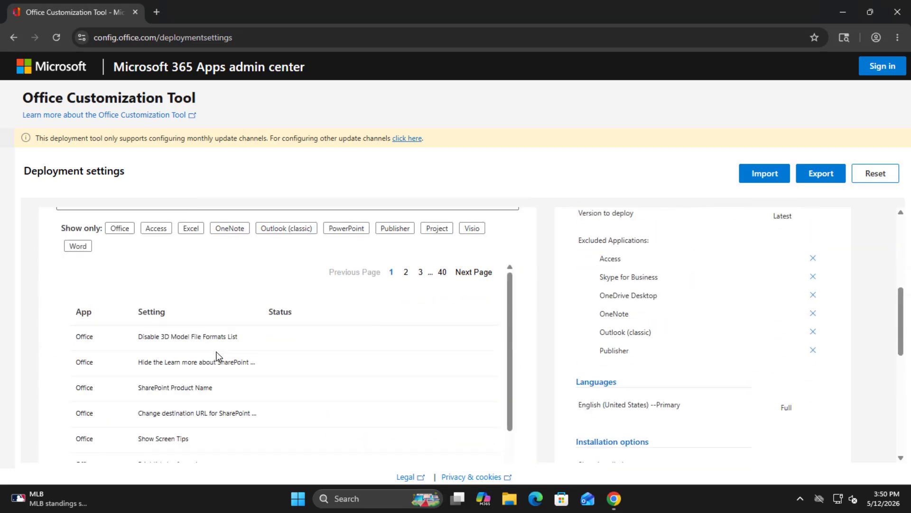
pyautogui.scroll(-10, 219, 358)
pyautogui.click(92, 339)
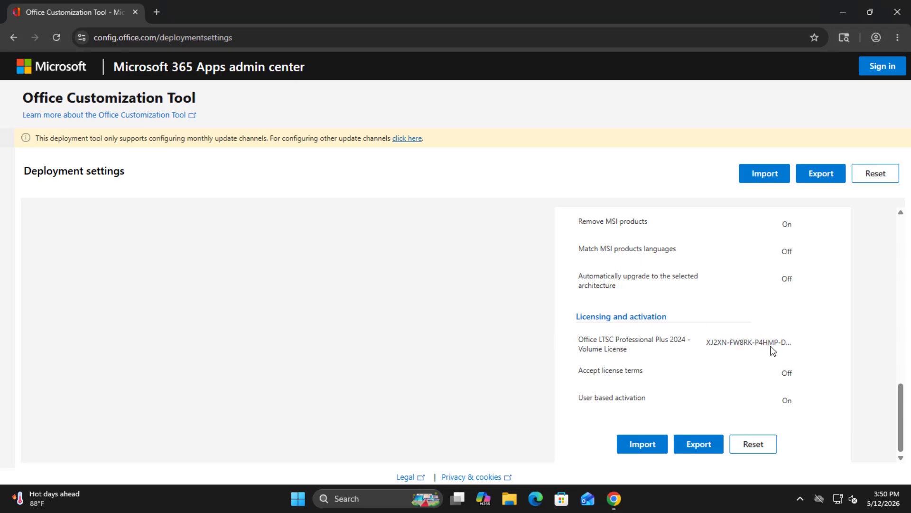
# Start exporting the configuration with Office Open XML formats as the default file format
pyautogui.click(823, 178)
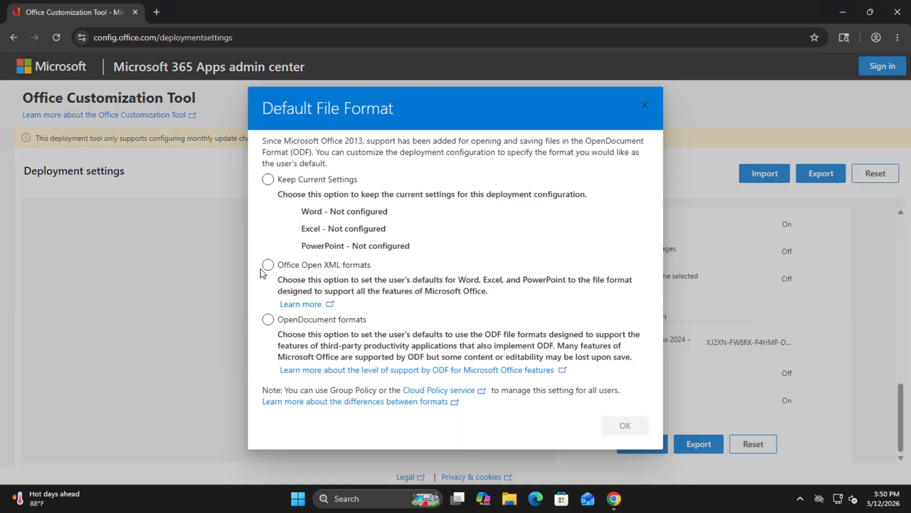
pyautogui.click(269, 266)
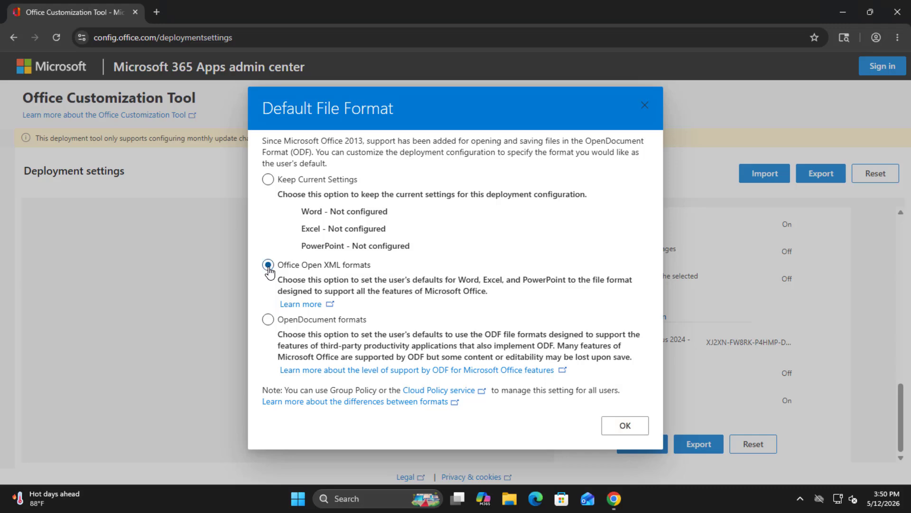
pyautogui.click(619, 426)
# Accept the license agreement terms and export the XML file under the name Configuration
pyautogui.click(568, 313)
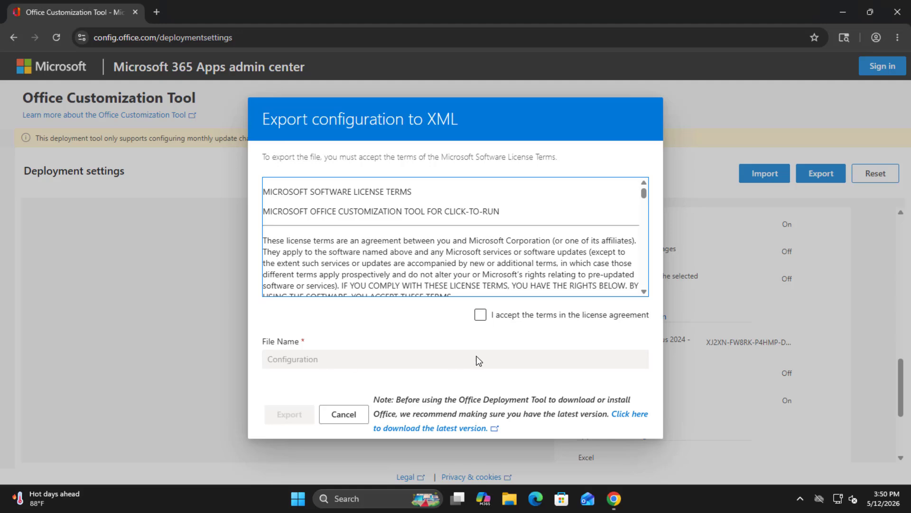
pyautogui.click(480, 315)
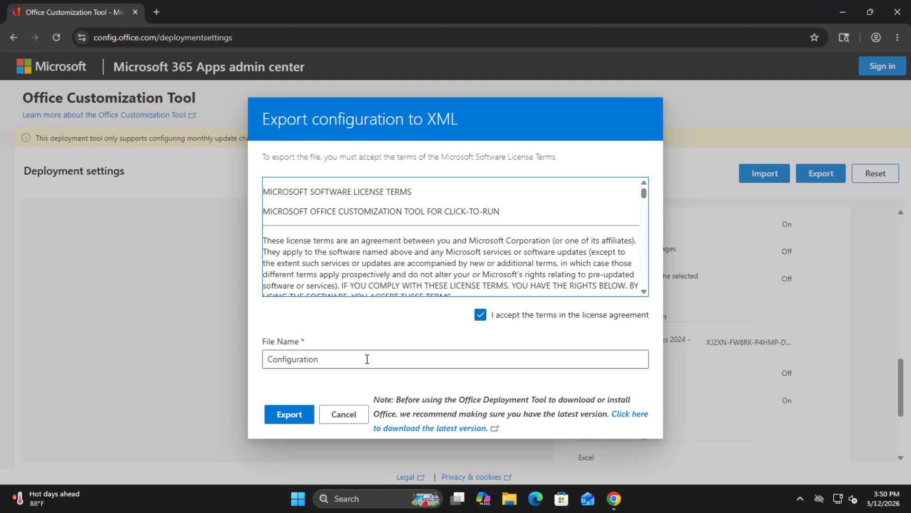
pyautogui.click(331, 362)
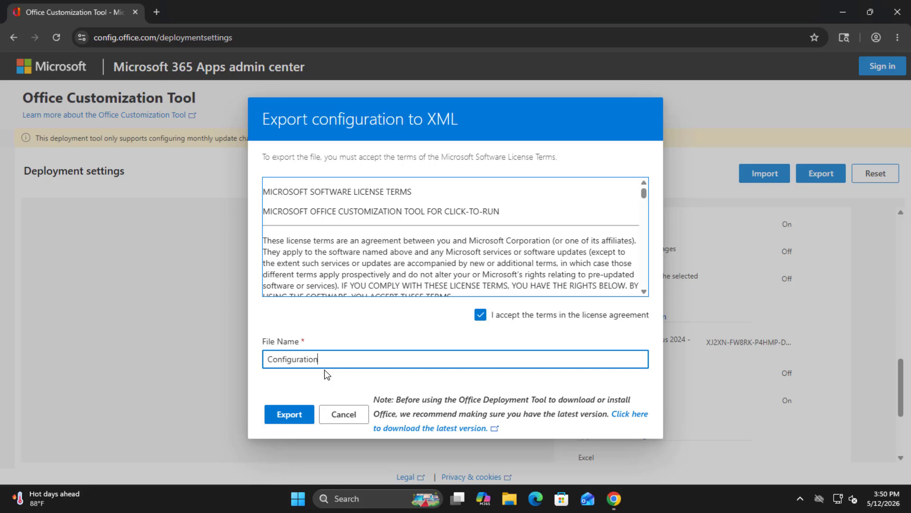
pyautogui.click(297, 417)
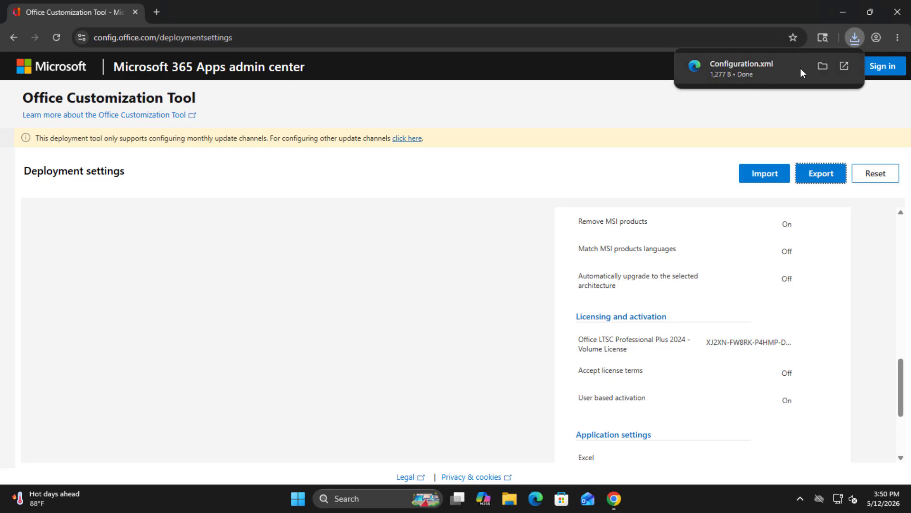
# Show the exported file in the Downloads folder and create a new folder there named Office
pyautogui.click(823, 65)
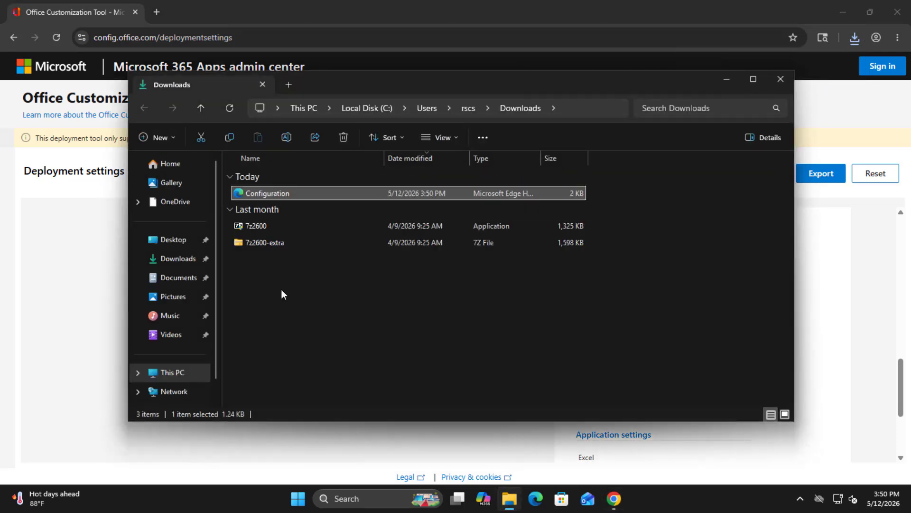
pyautogui.rightClick(281, 316)
pyautogui.moveTo(375, 230)
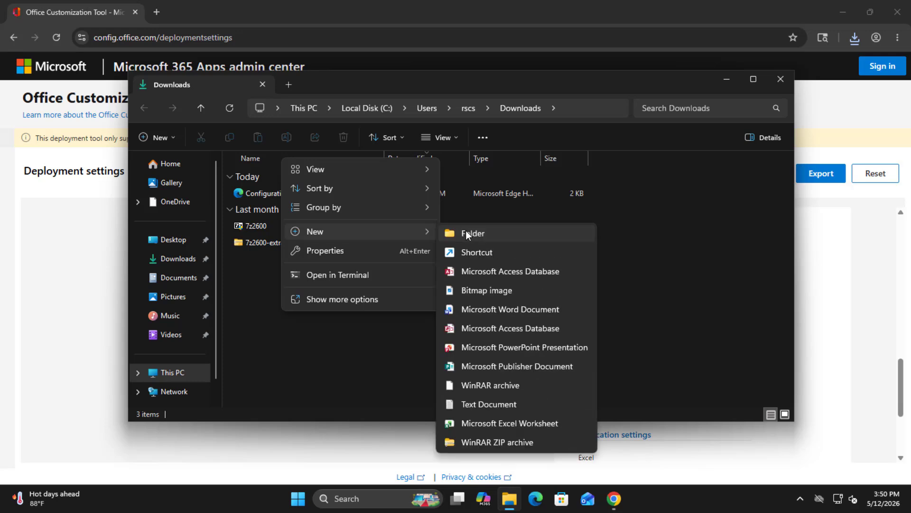
pyautogui.click(465, 230)
pyautogui.write('Office')
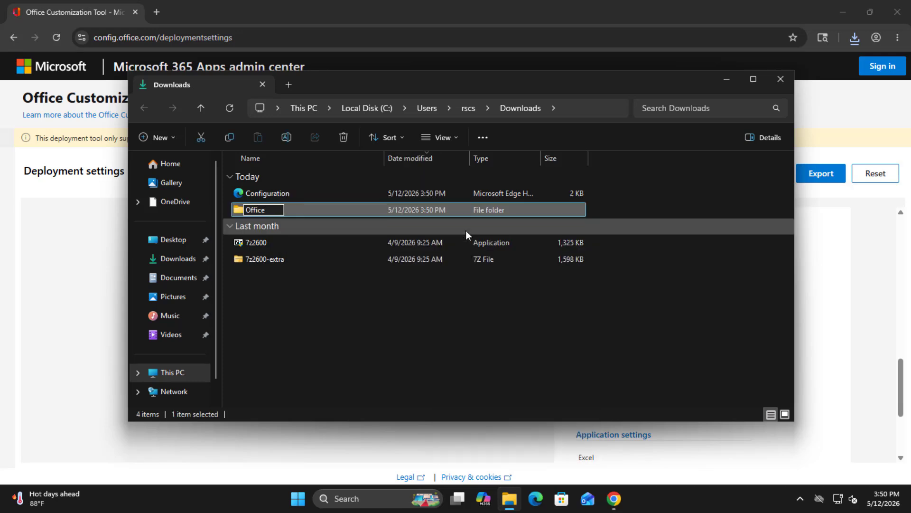
pyautogui.press('Return')
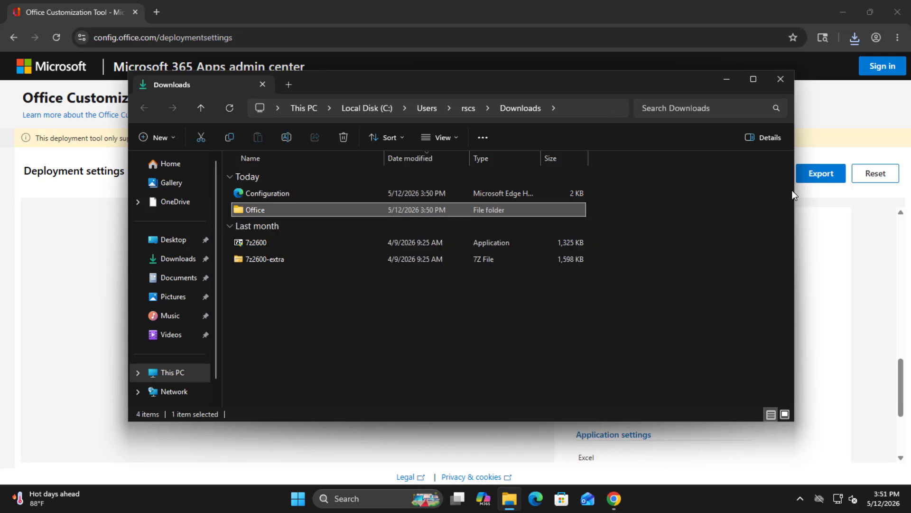
# Move the Configuration file into the Office folder
pyautogui.click(252, 197)
pyautogui.press('Delete')
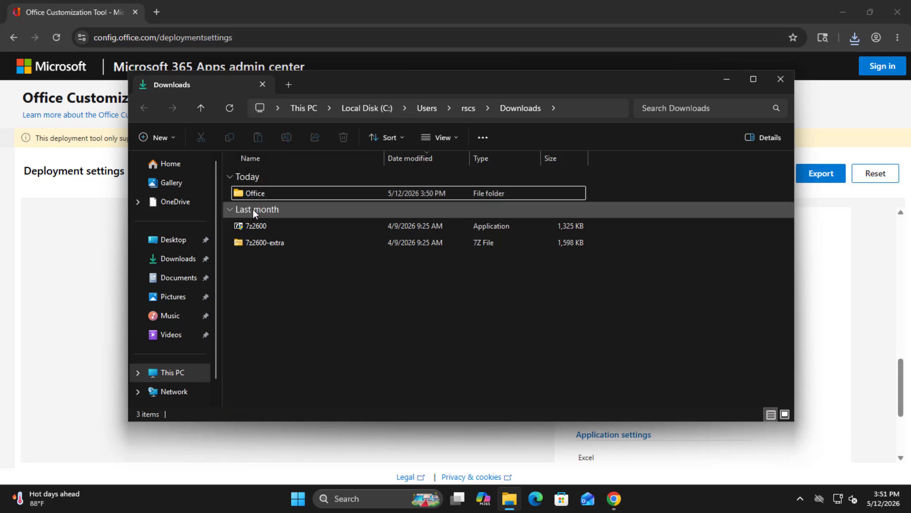
# Open the Office folder to check that it contains the Configuration file, and close the file window
pyautogui.click(252, 208)
pyautogui.doubleClick(256, 192)
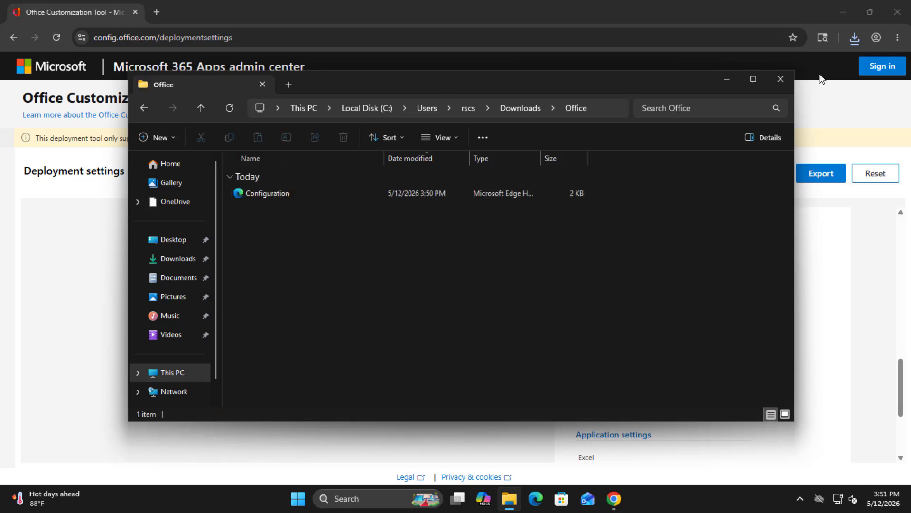
pyautogui.click(778, 84)
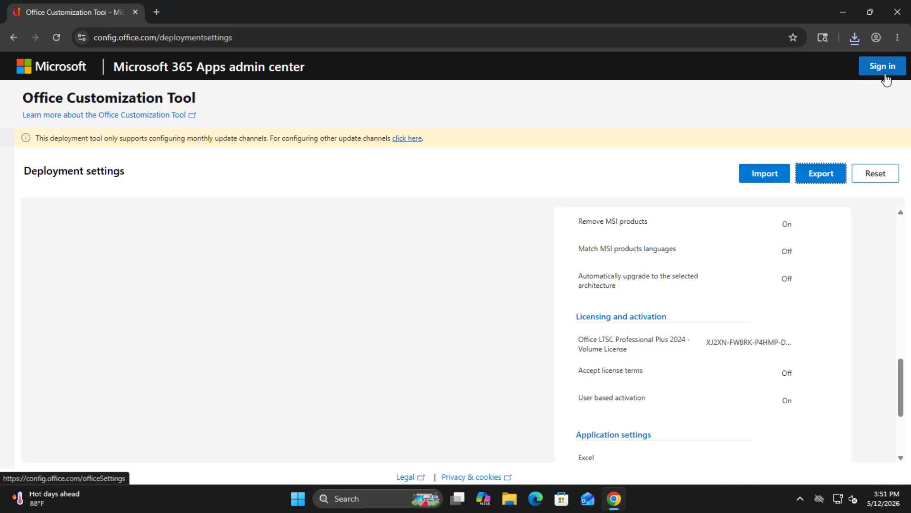
# Search the web in a new tab for "office deployment tool" and download the English version from the Microsoft Download Center
pyautogui.click(156, 12)
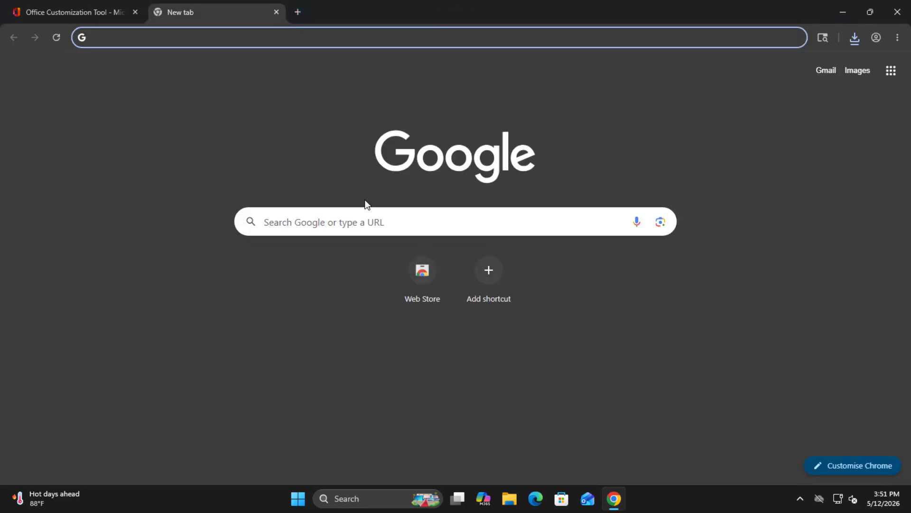
pyautogui.click(366, 222)
pyautogui.write('offi')
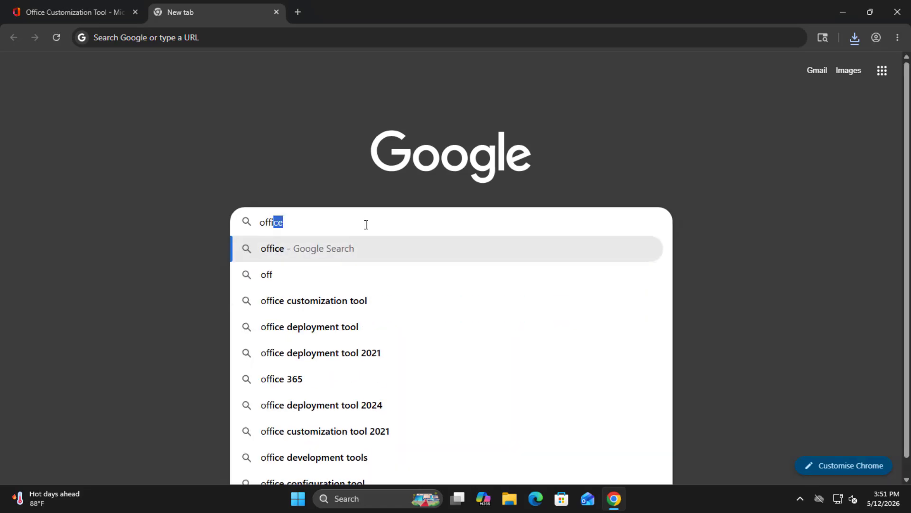
pyautogui.write('ce')
pyautogui.click(342, 280)
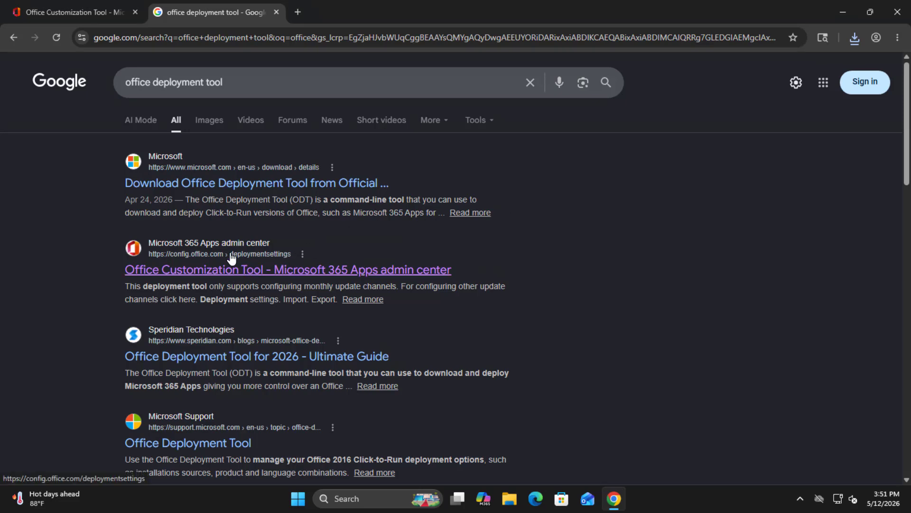
pyautogui.click(227, 186)
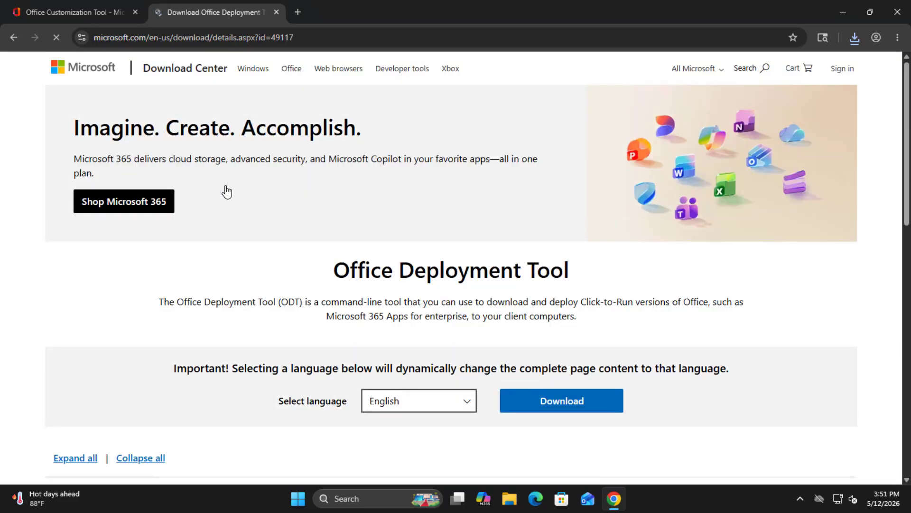
pyautogui.click(560, 450)
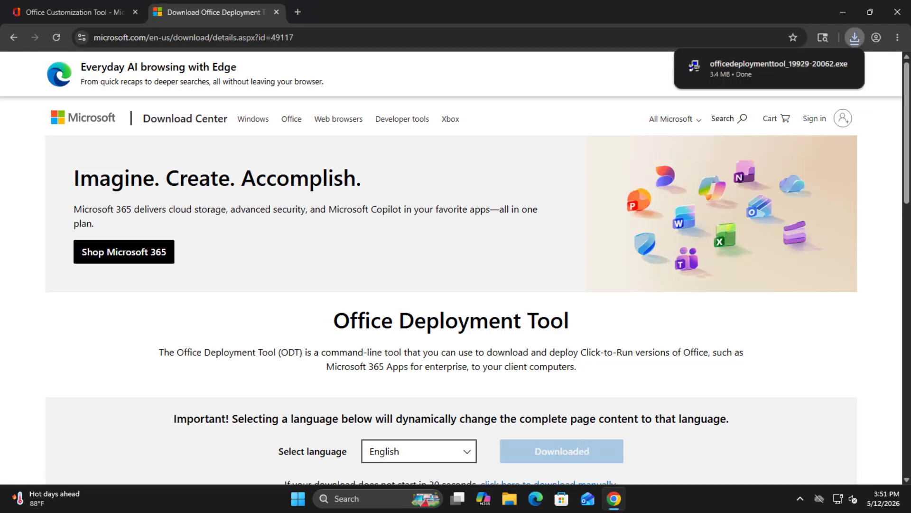
# Run the downloaded Office Deployment Tool with permission to make changes, and accept its Microsoft Software License Terms
pyautogui.click(789, 68)
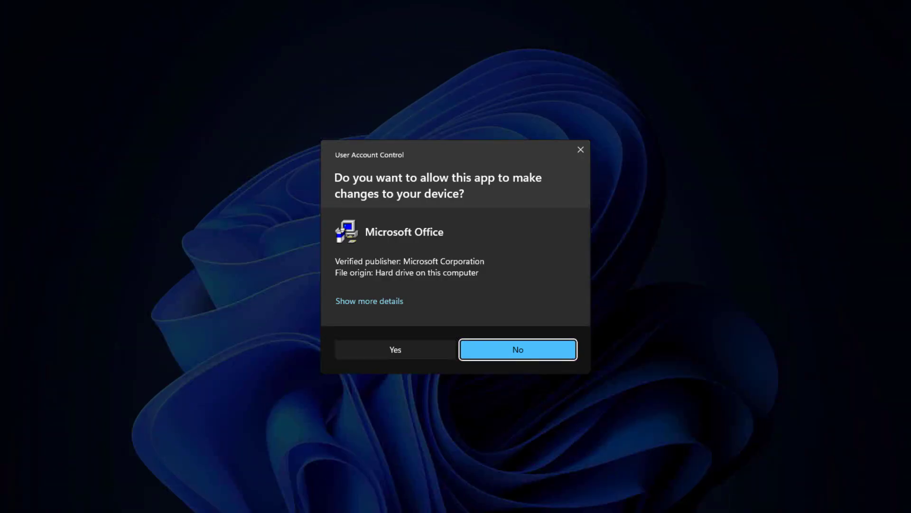
pyautogui.click(378, 347)
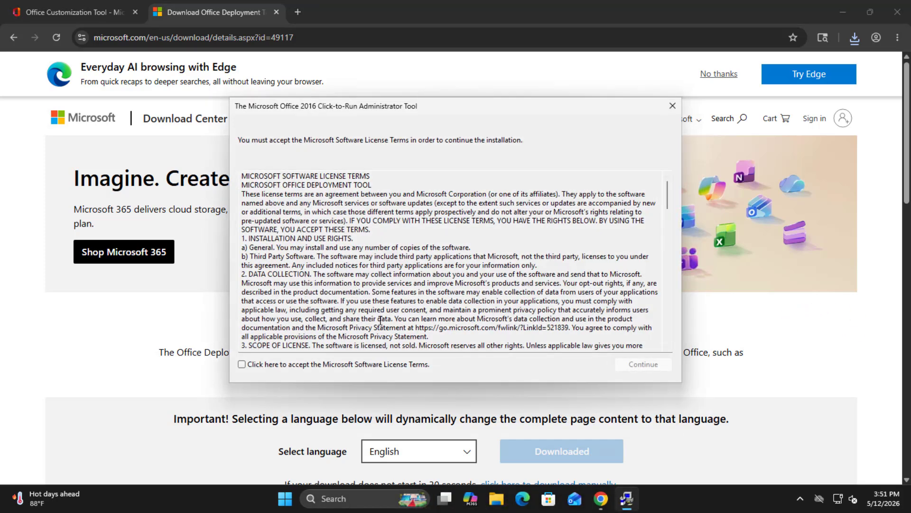
pyautogui.click(242, 364)
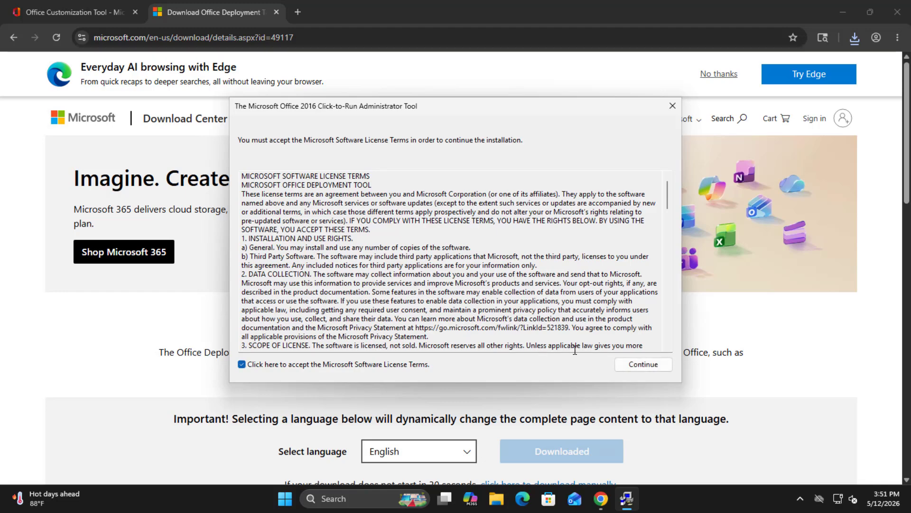
pyautogui.click(643, 364)
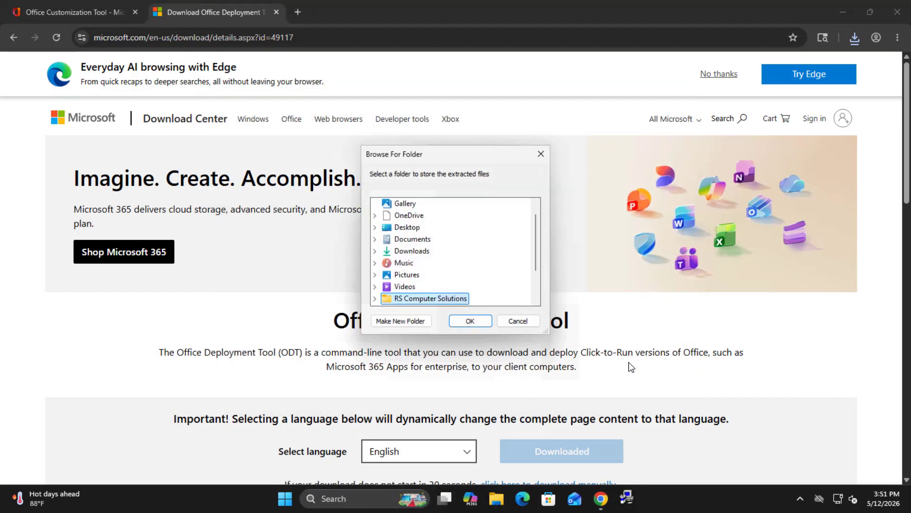
# Extract the deployment tool's files to the Downloads folder
pyautogui.click(374, 215)
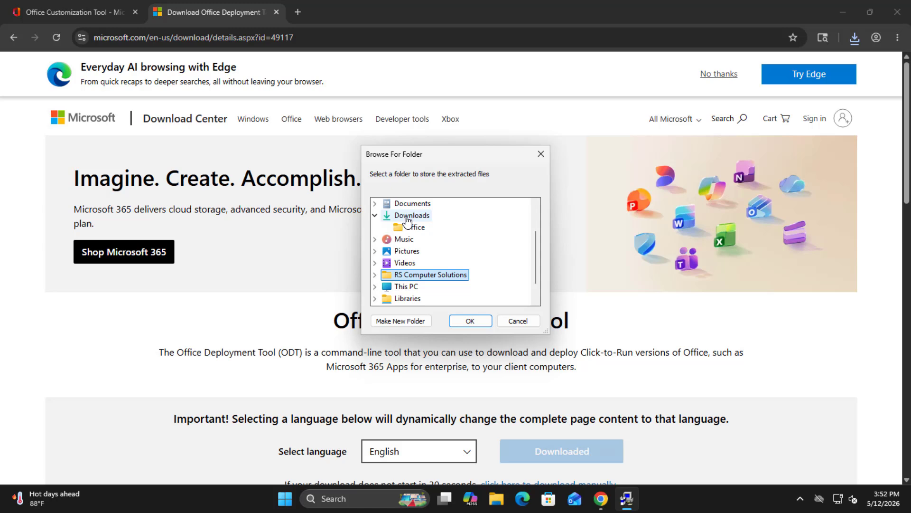
pyautogui.click(406, 217)
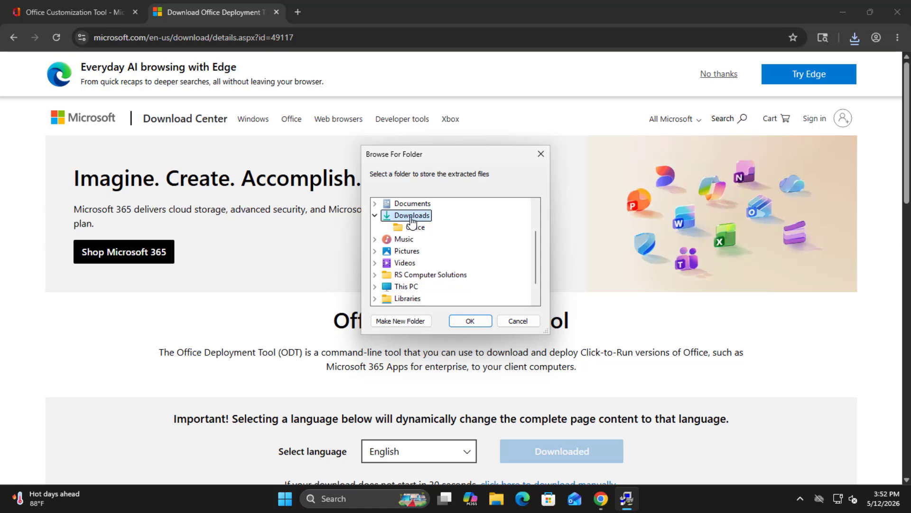
pyautogui.click(469, 321)
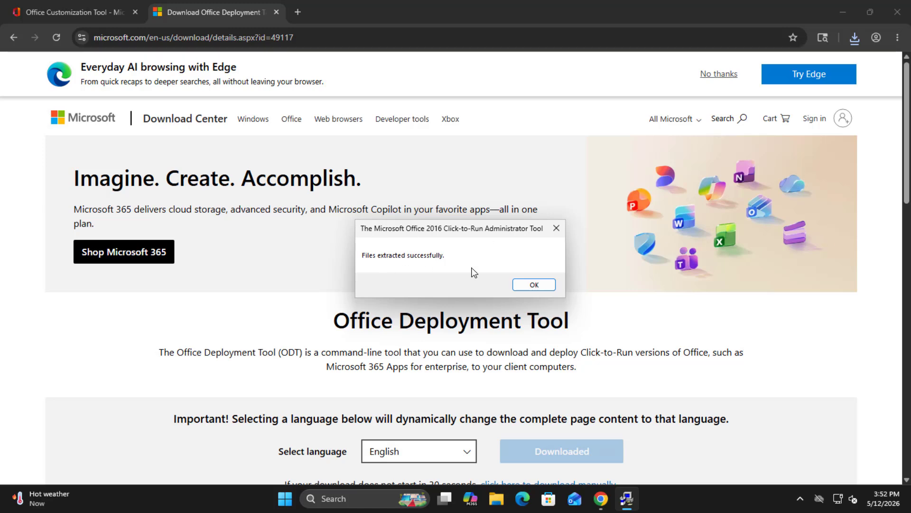
pyautogui.click(532, 284)
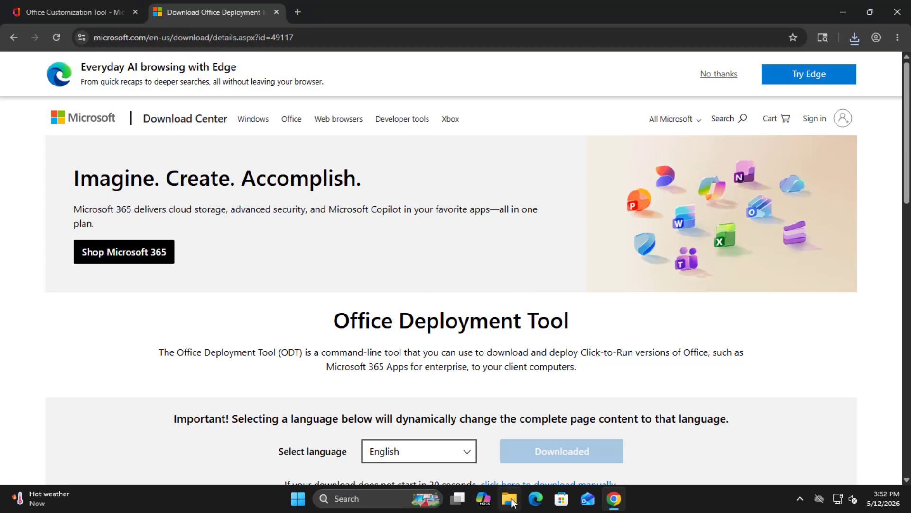
pyautogui.click(509, 499)
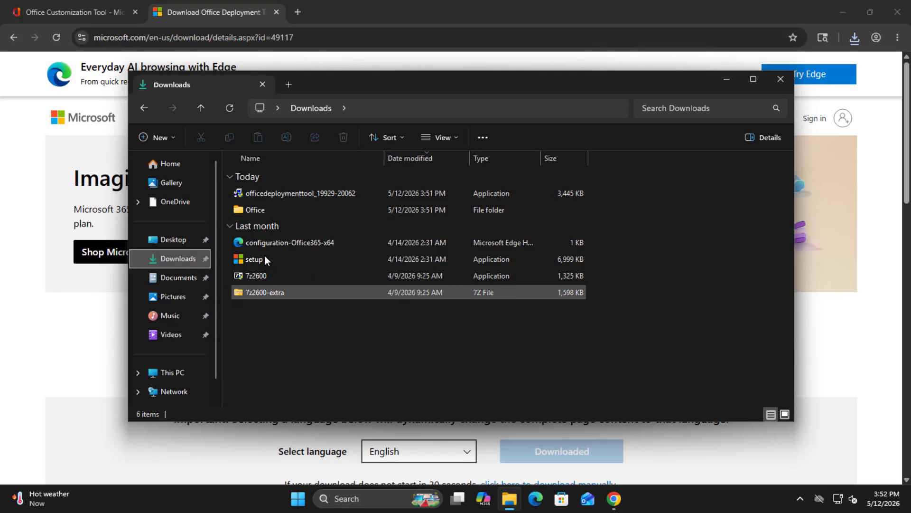
pyautogui.moveTo(270, 193); pyautogui.dragTo(256, 209)
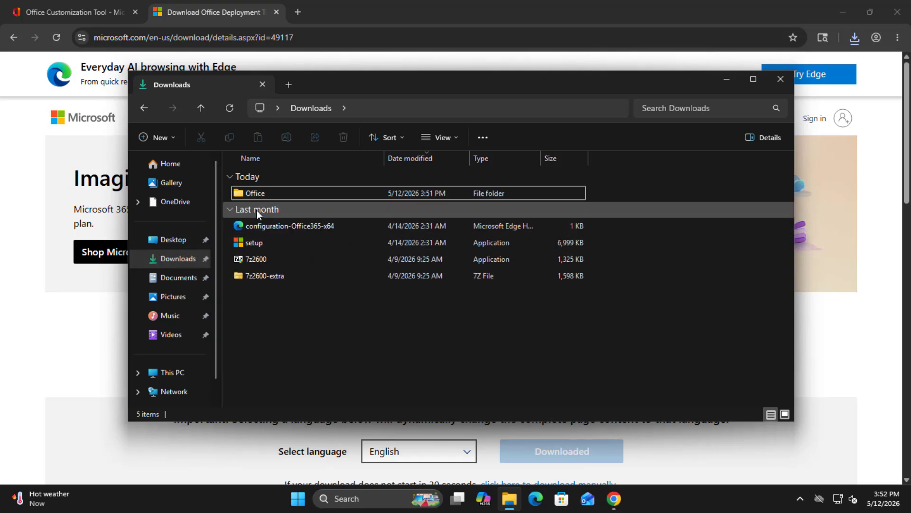
pyautogui.doubleClick(276, 196)
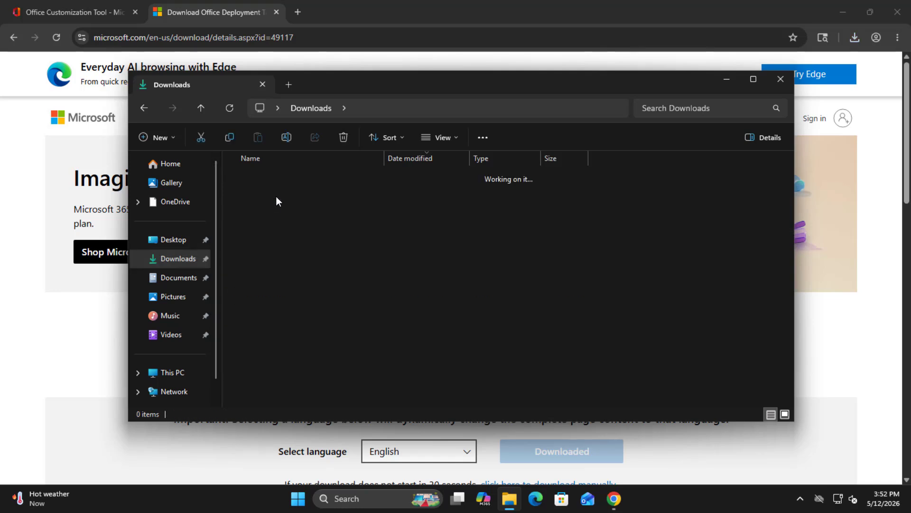
pyautogui.click(455, 108)
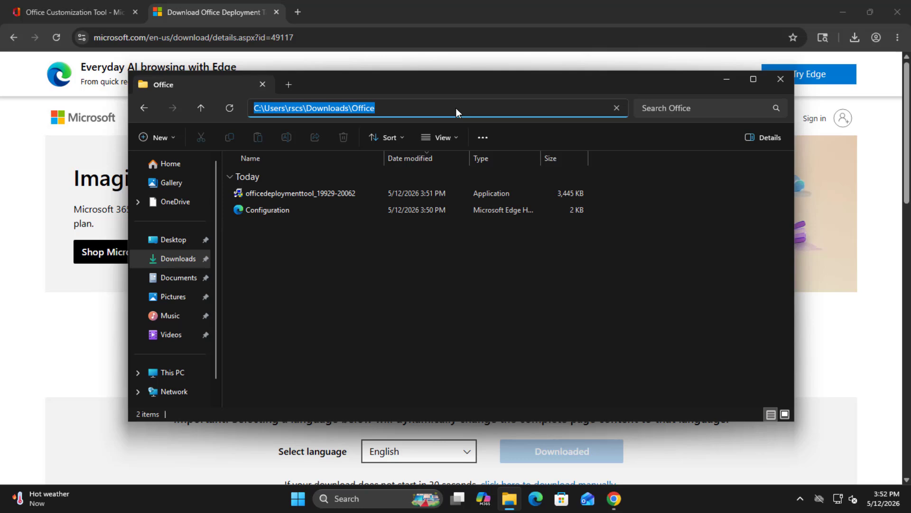
pyautogui.rightClick(355, 108)
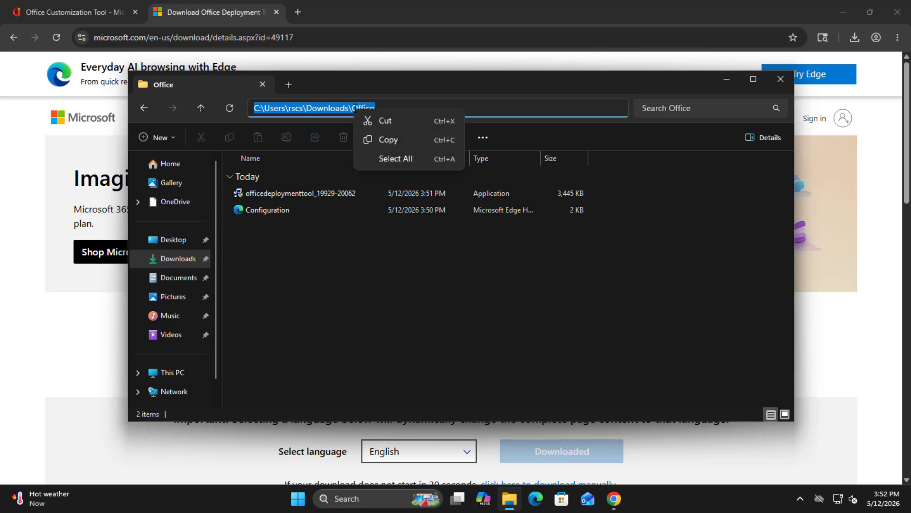
pyautogui.click(387, 140)
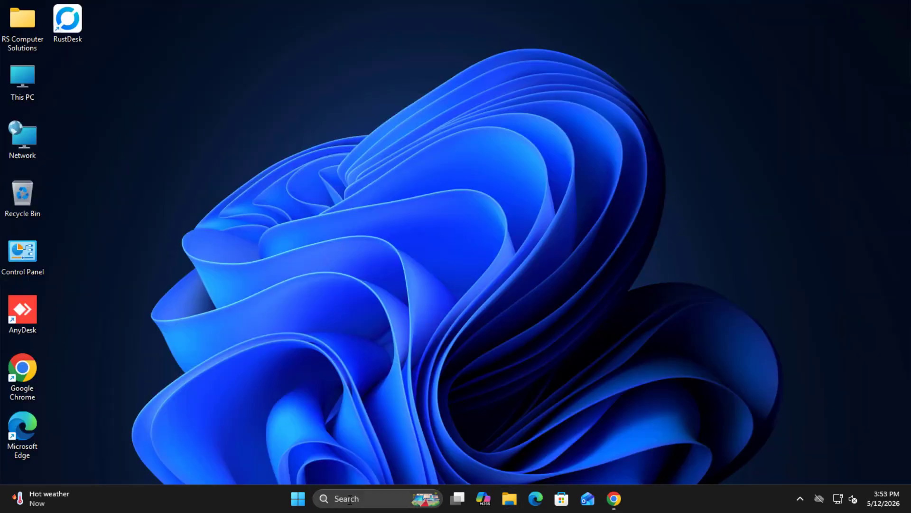
# Open Command Prompt as administrator and change the directory to C:\Users\rscs\Downloads\Office
pyautogui.click(349, 500)
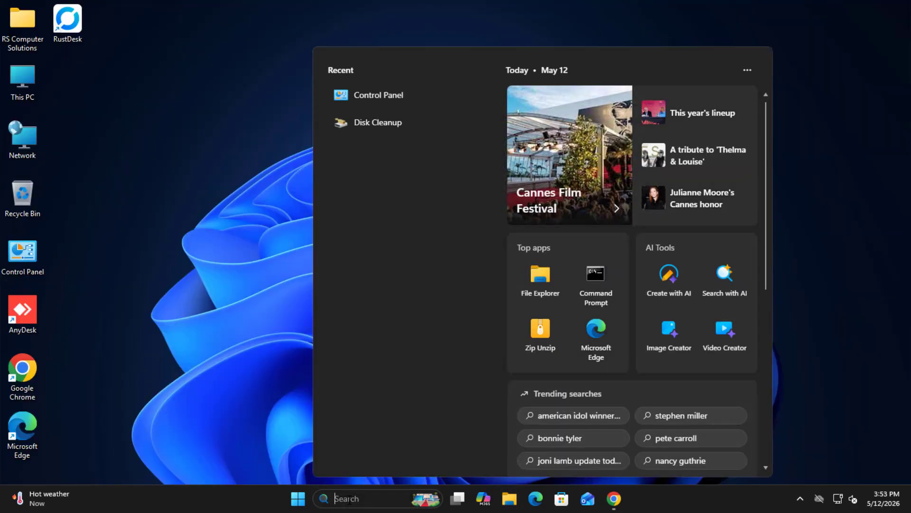
pyautogui.write('cmd')
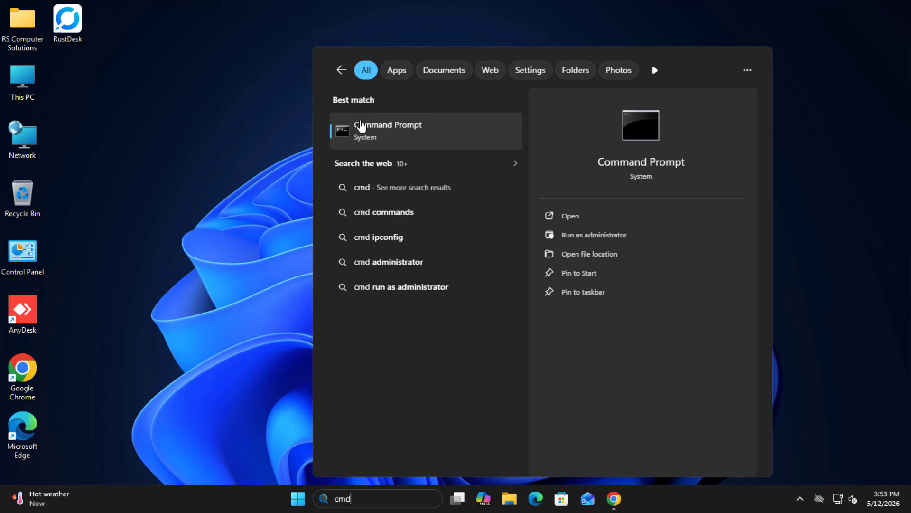
pyautogui.rightClick(361, 126)
pyautogui.click(392, 134)
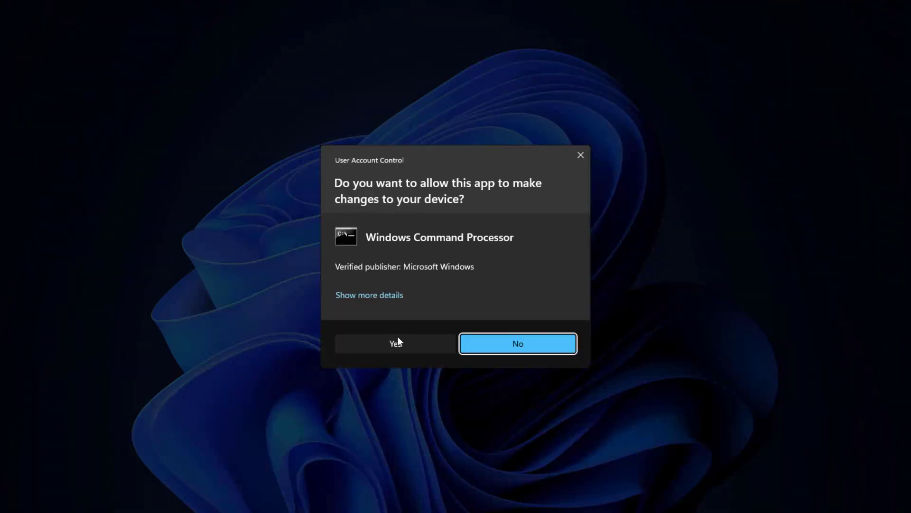
pyautogui.click(366, 344)
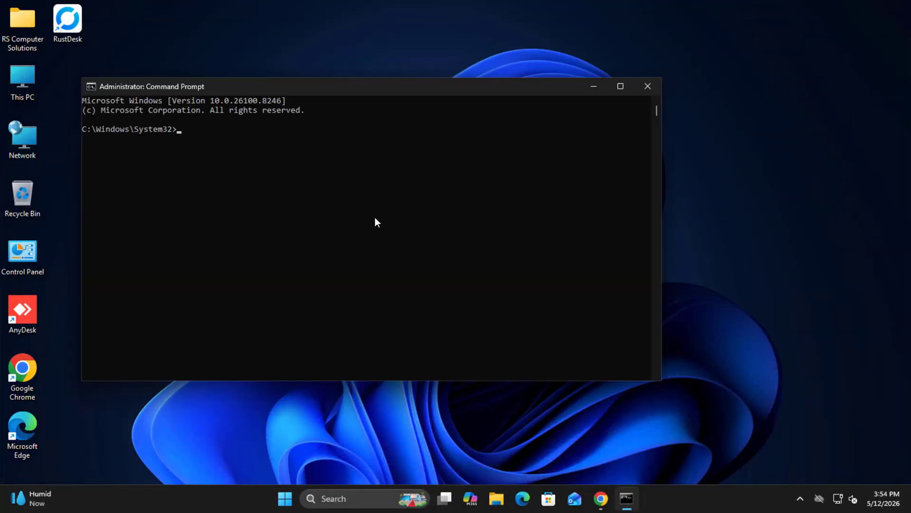
pyautogui.write('cd C:\\Users\\rscs\\Downloads\\Office')
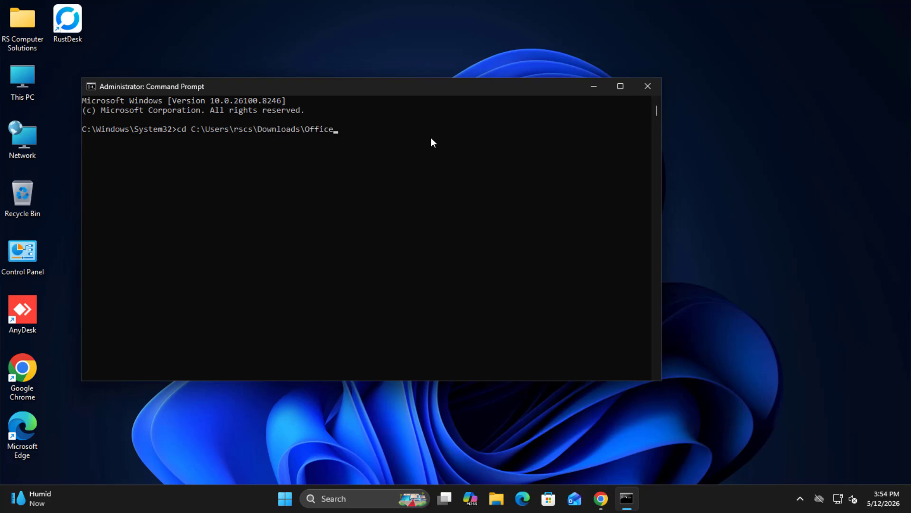
pyautogui.press('Return')
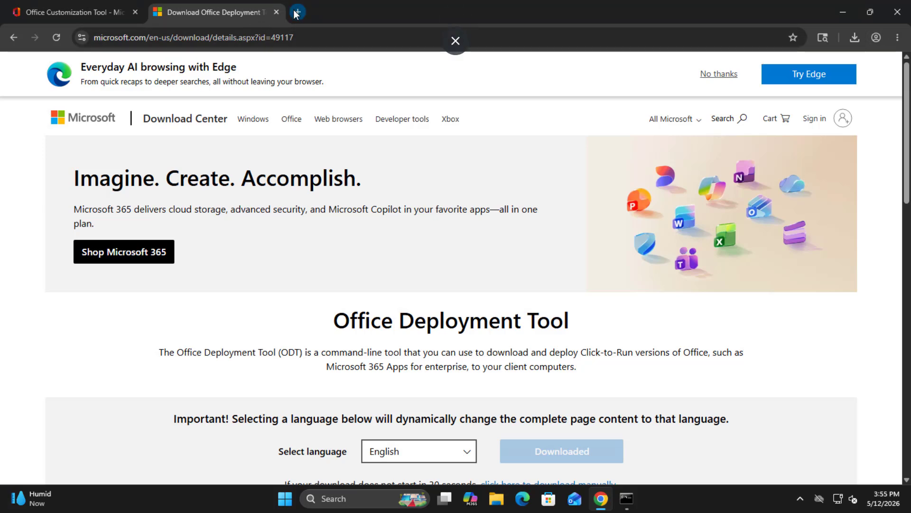
# Search the web in a new browser tab for "office deployment tool 2024 ltsc" and open Microsoft Learn's Deploy Office LTSC 2024 article
pyautogui.click(295, 13)
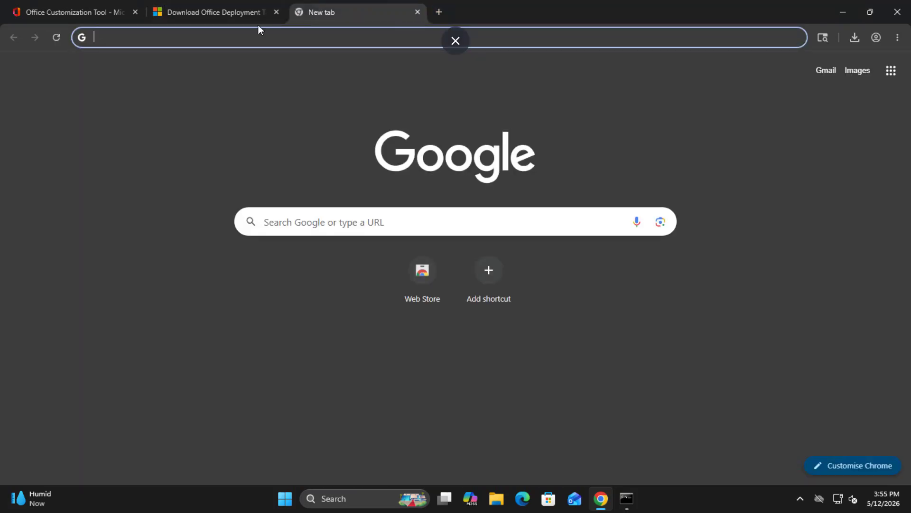
pyautogui.click(345, 221)
pyautogui.write('office')
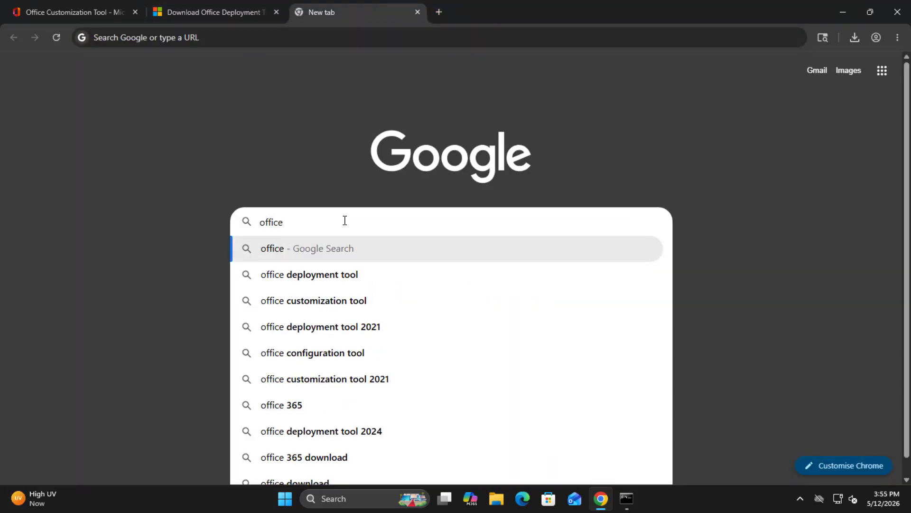
pyautogui.press('Down')
pyautogui.write('2024')
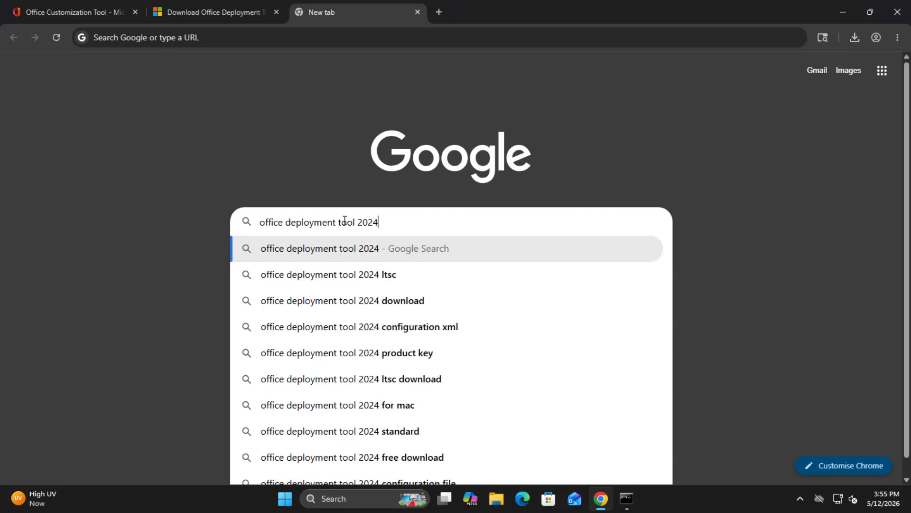
pyautogui.click(365, 274)
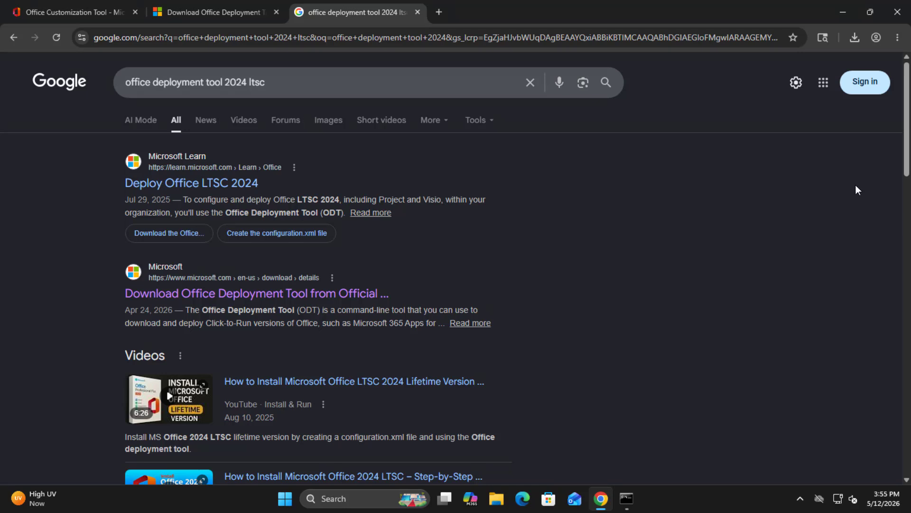
pyautogui.click(192, 188)
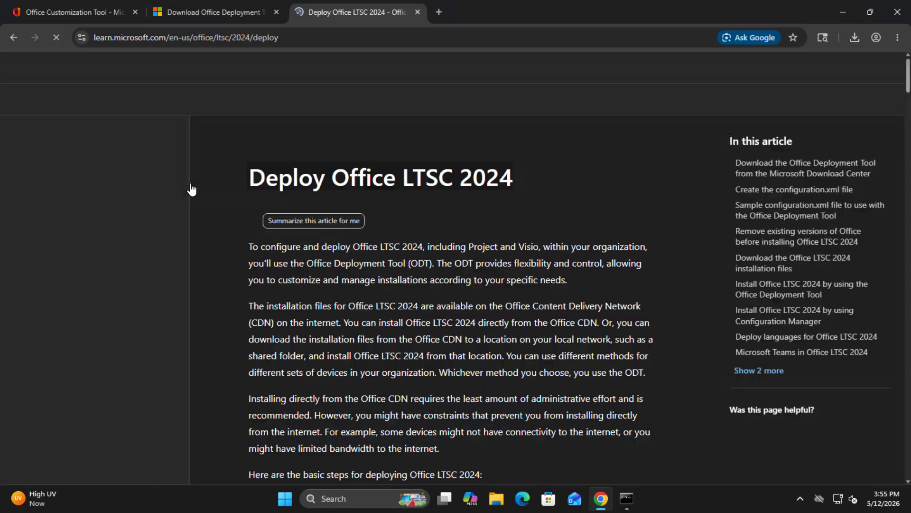
# Find the article's section on installing Office LTSC 2024 with the Office Deployment Tool and copy its setup /configure configuration.xml command
pyautogui.scroll(-20, 511, 305)
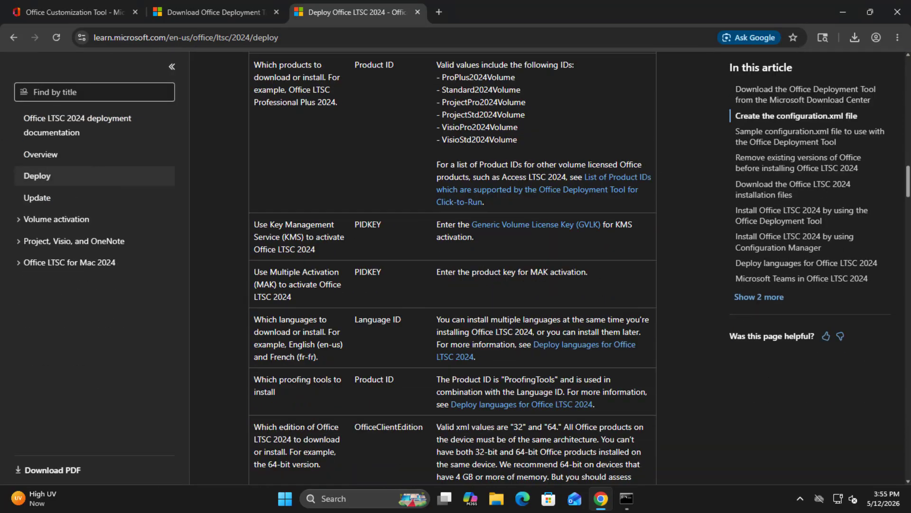
pyautogui.scroll(-10, 451, 309)
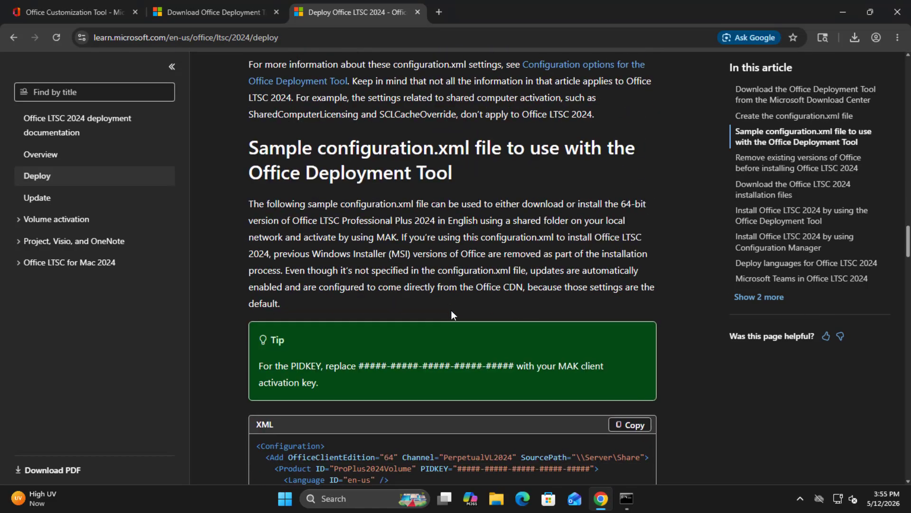
pyautogui.scroll(-10, 451, 311)
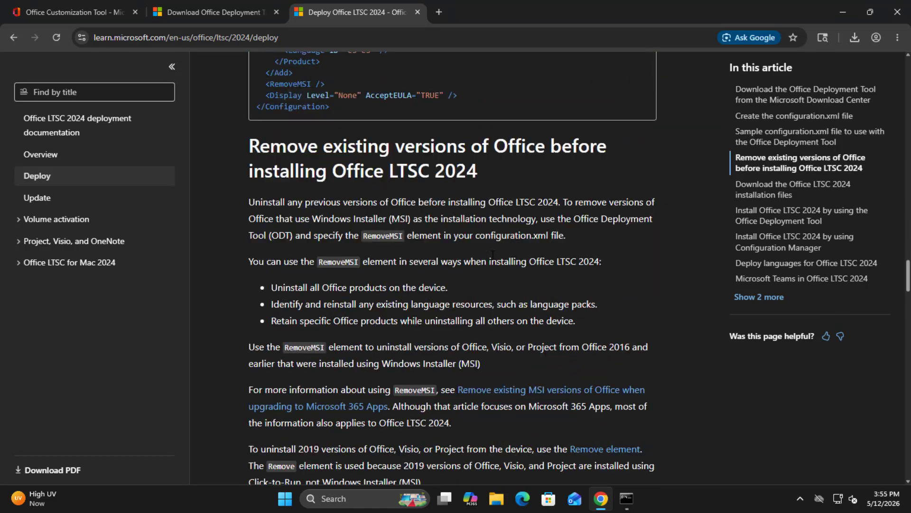
pyautogui.scroll(-5, 493, 255)
pyautogui.scroll(-2, 492, 255)
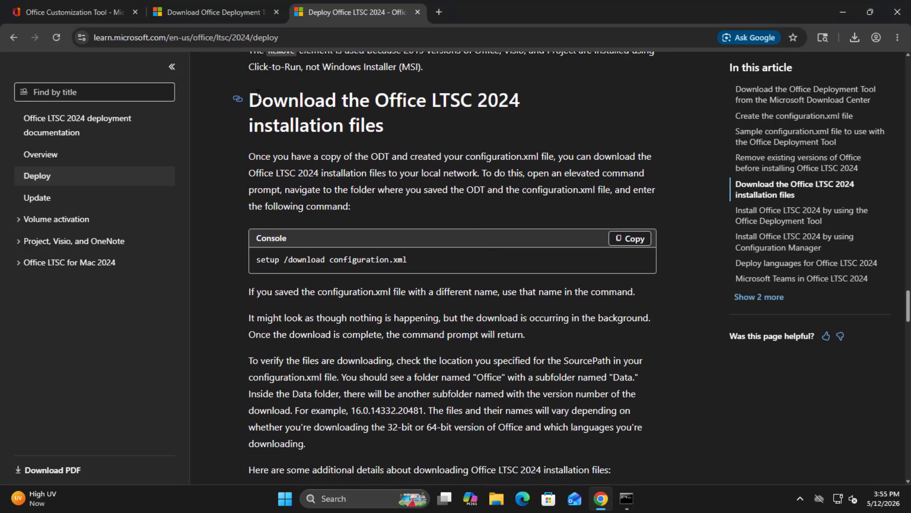
pyautogui.scroll(-6, 345, 215)
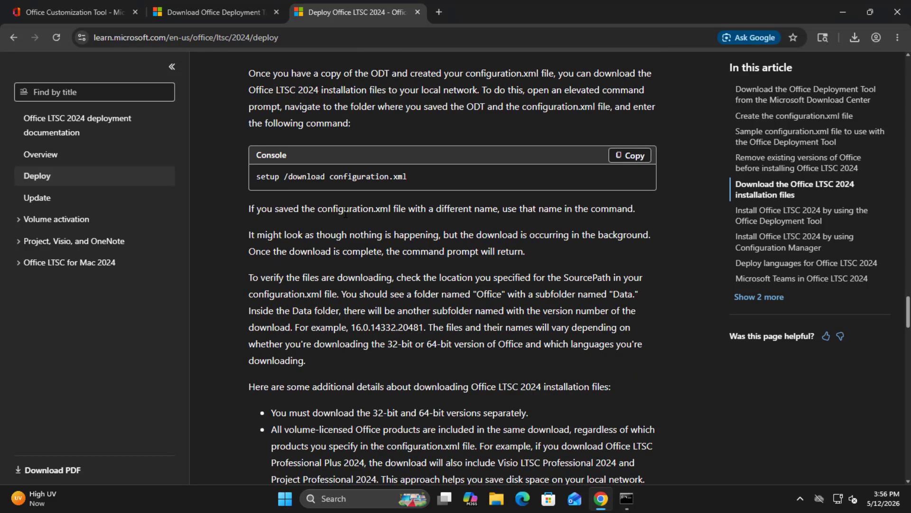
pyautogui.scroll(-1, 345, 214)
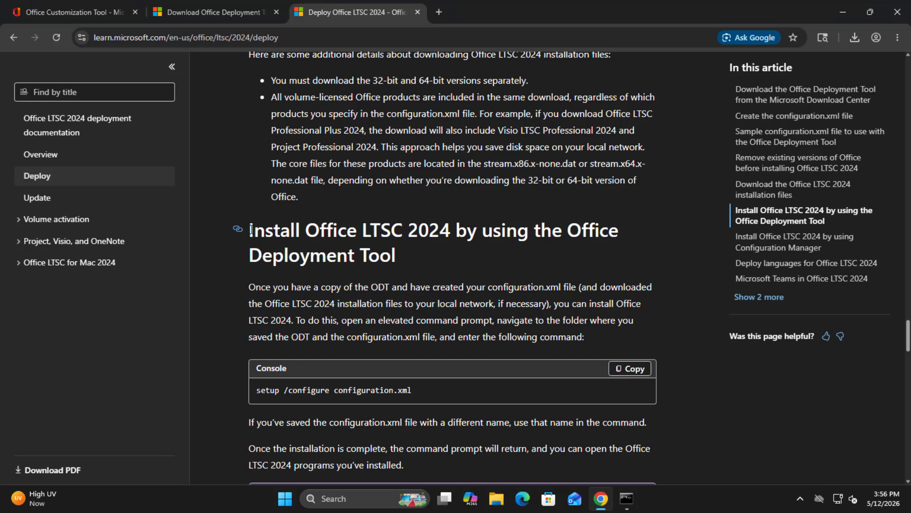
pyautogui.moveTo(249, 231); pyautogui.dragTo(469, 258)
pyautogui.click(486, 258)
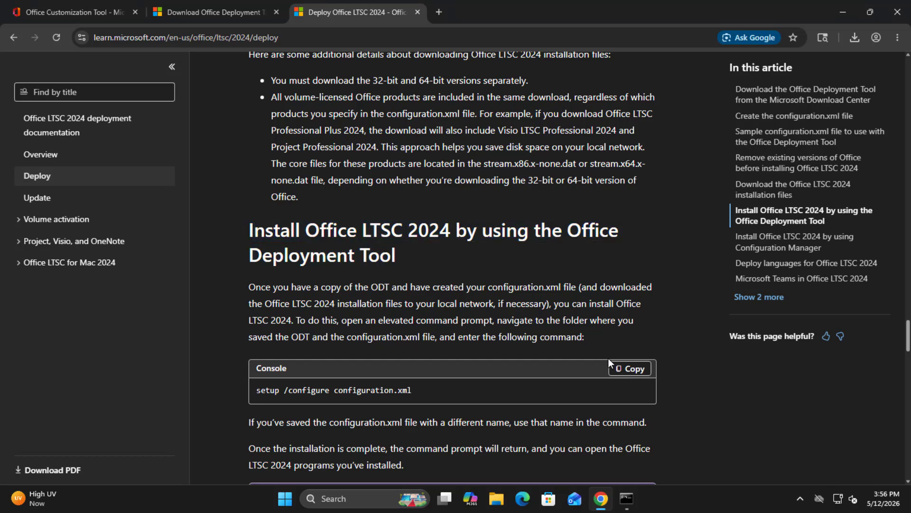
pyautogui.click(630, 370)
# Switch to the administrator Command Prompt and run the copied setup /configure configuration.xml command in the Office folder
pyautogui.click(627, 498)
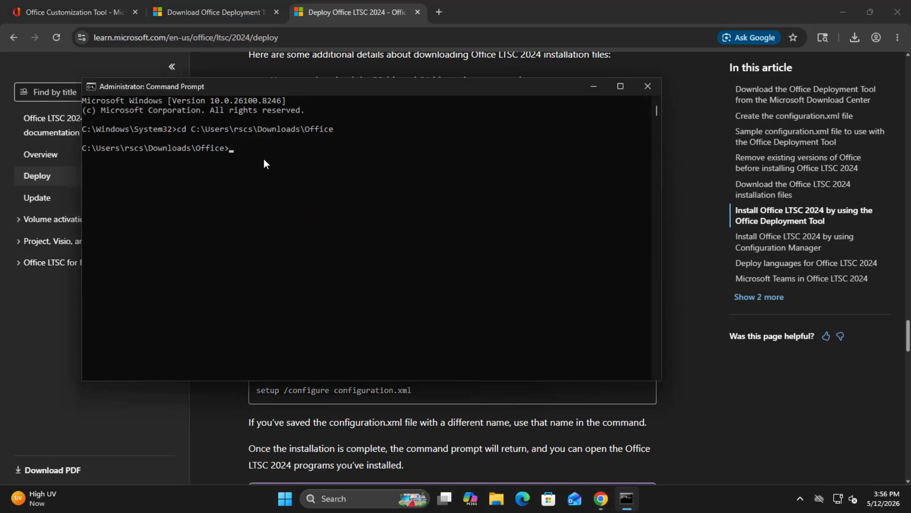
pyautogui.hotkey('ctrl', 'v')
pyautogui.press('Return')
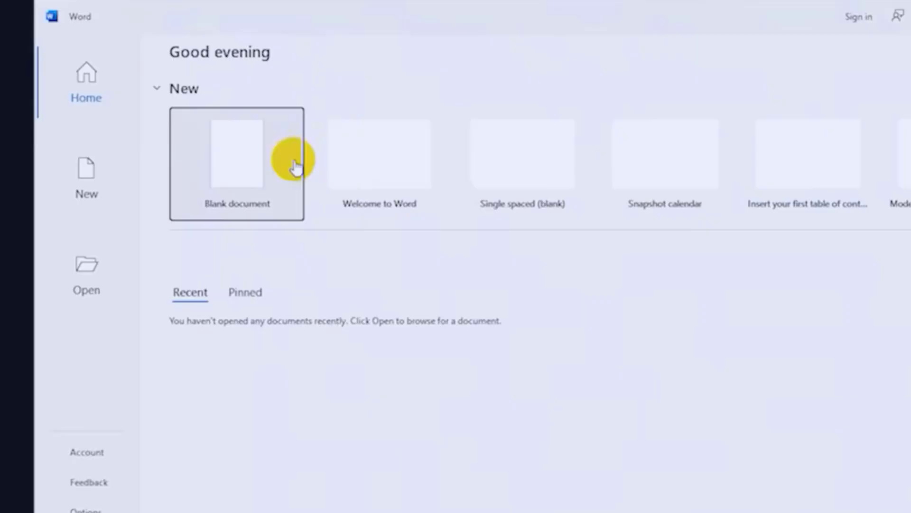
# Create a blank document from the start screen in Word
pyautogui.click(251, 163)
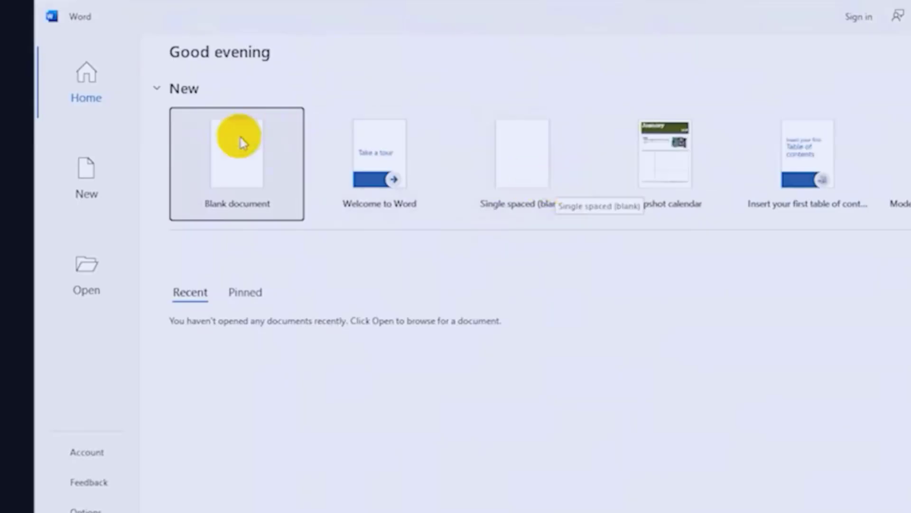
pyautogui.click(243, 141)
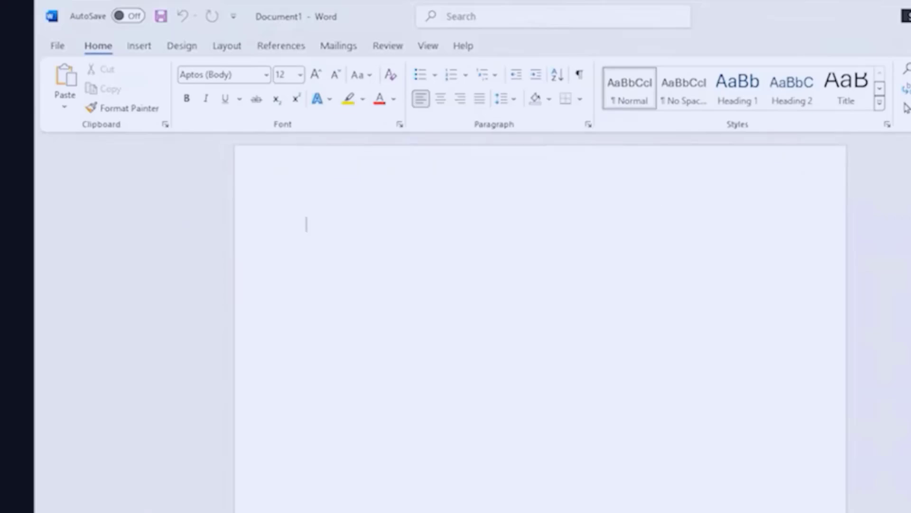